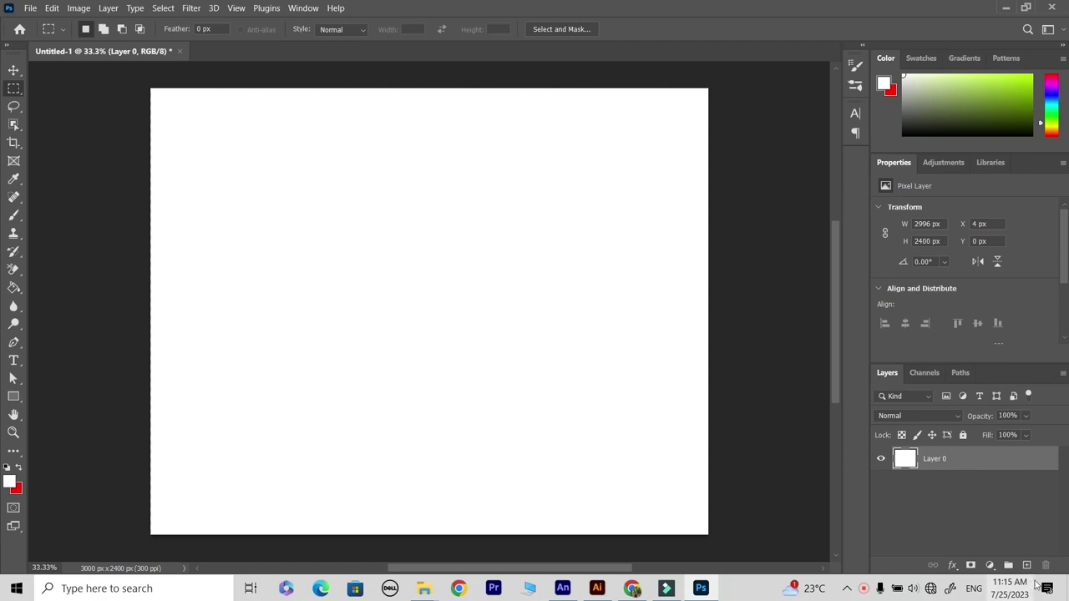
- Minimize Photoshop so the tree and tiger image files on the desktop are visible
left_click(1067, 588)
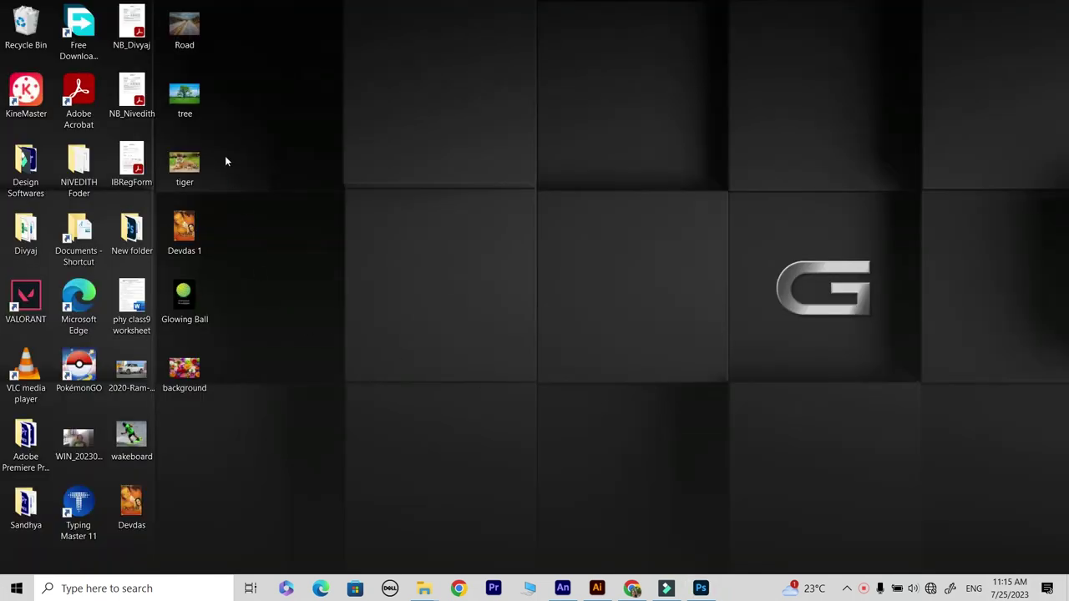
- Place tree.jpg into the canvas, enlarge it across the full width, and commit
mouse_move(188, 96)
left_mouse_down()
mouse_move(572, 293)
mouse_move(364, 347)
left_mouse_up()
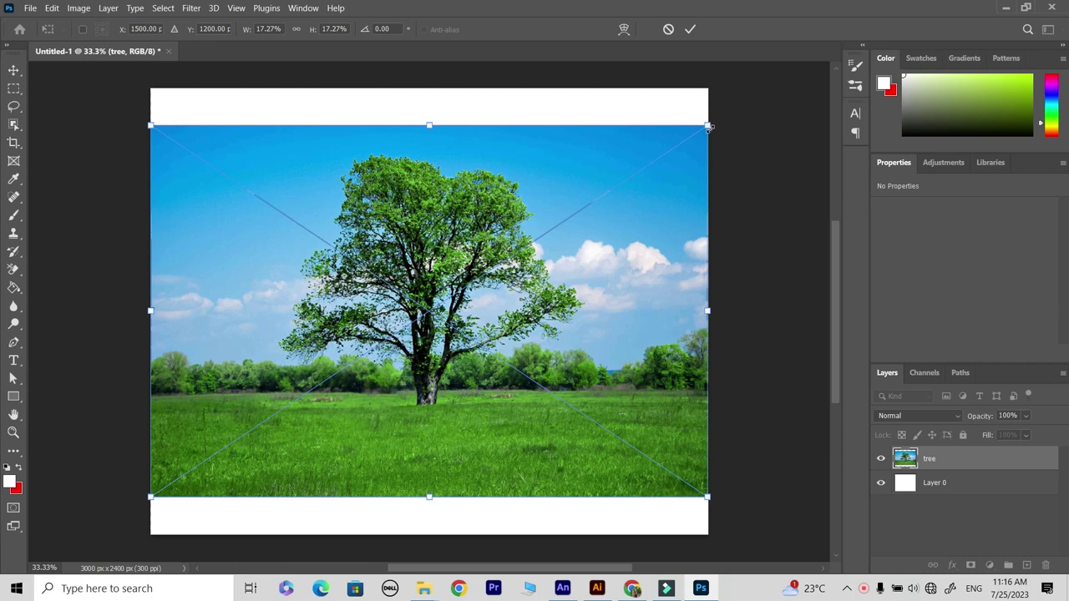
left_click_drag(708, 127, 733, 107)
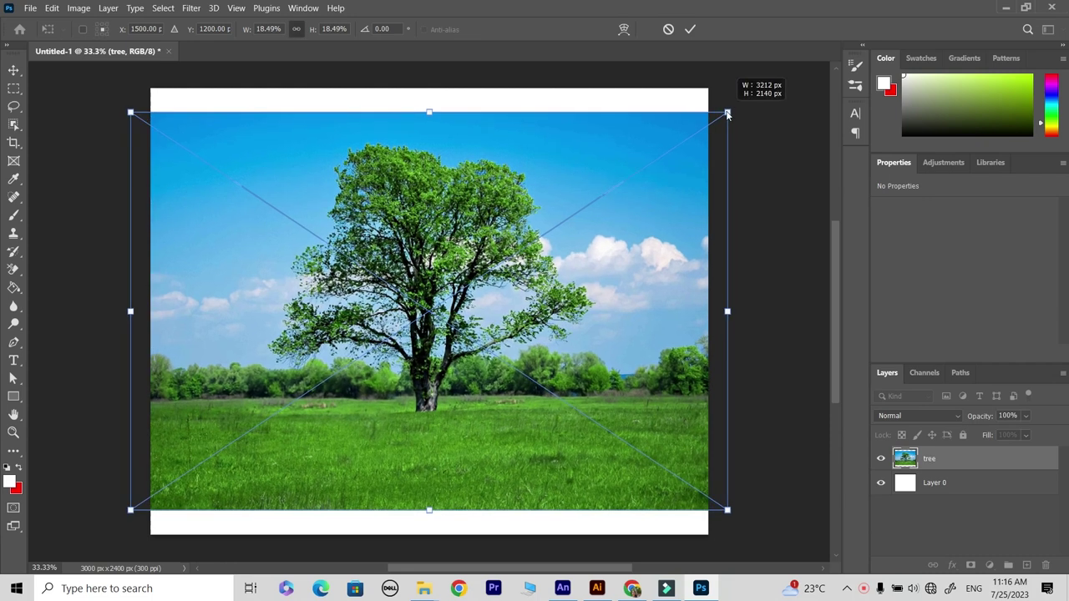
left_click(11, 70)
- Reselect the tree layer and switch to the Rectangle tool
left_click(77, 132)
left_click(264, 165)
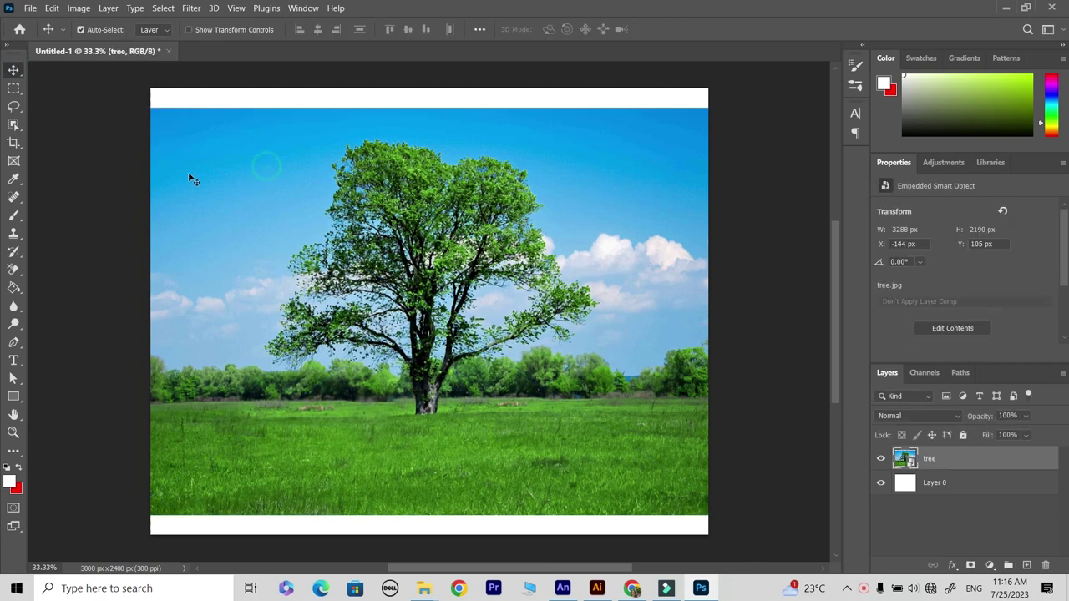
left_click(13, 397)
left_click(78, 394)
- Draw a rectangle over the top white strip and sample the photo's sky blue
left_click_drag(148, 86, 708, 110)
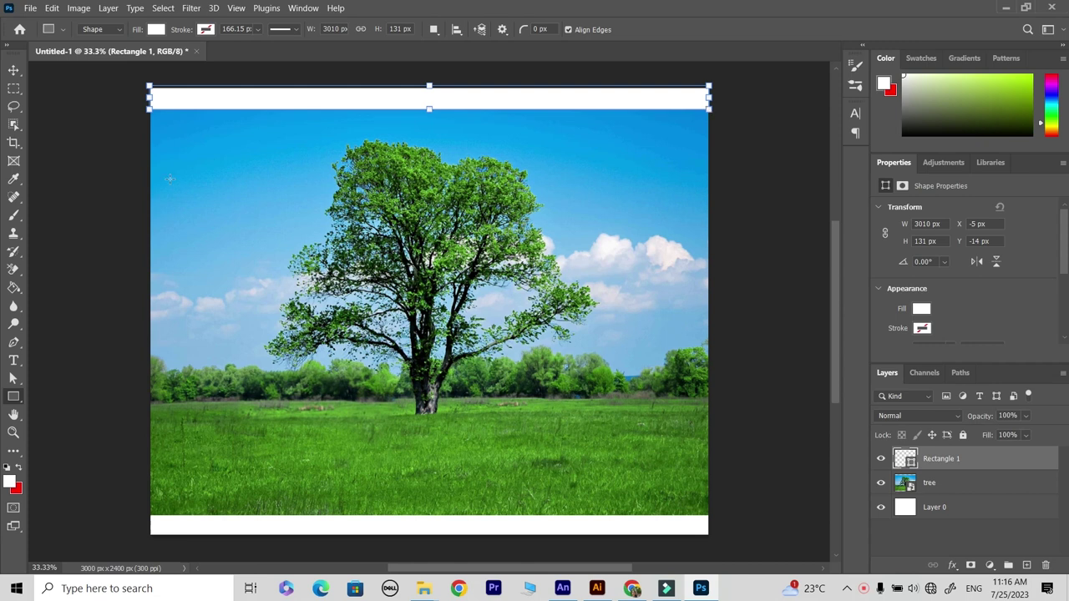
left_click(13, 178)
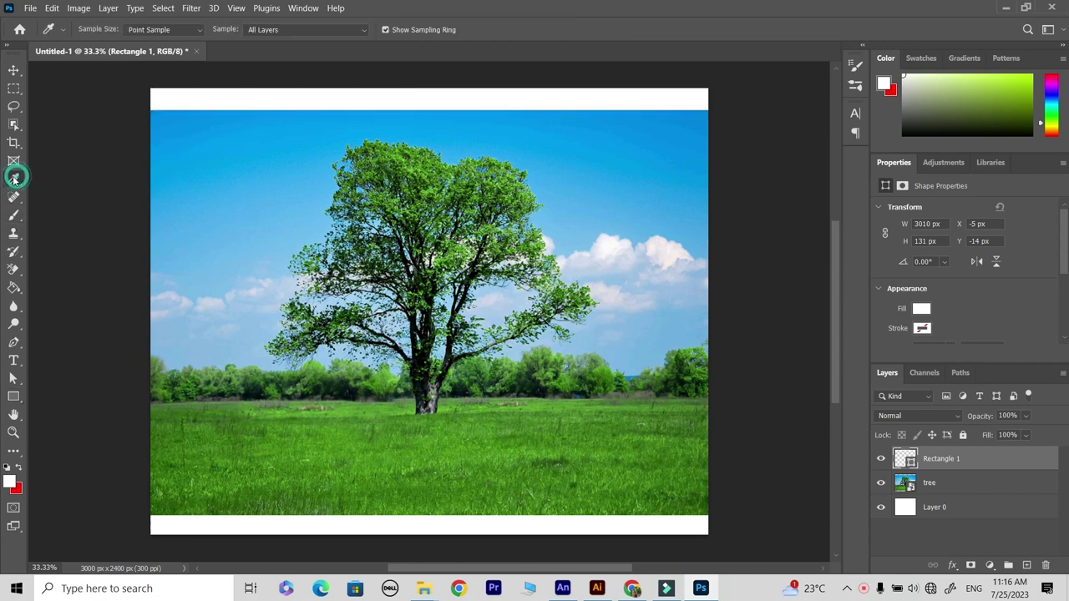
left_click(44, 175)
left_click(208, 125)
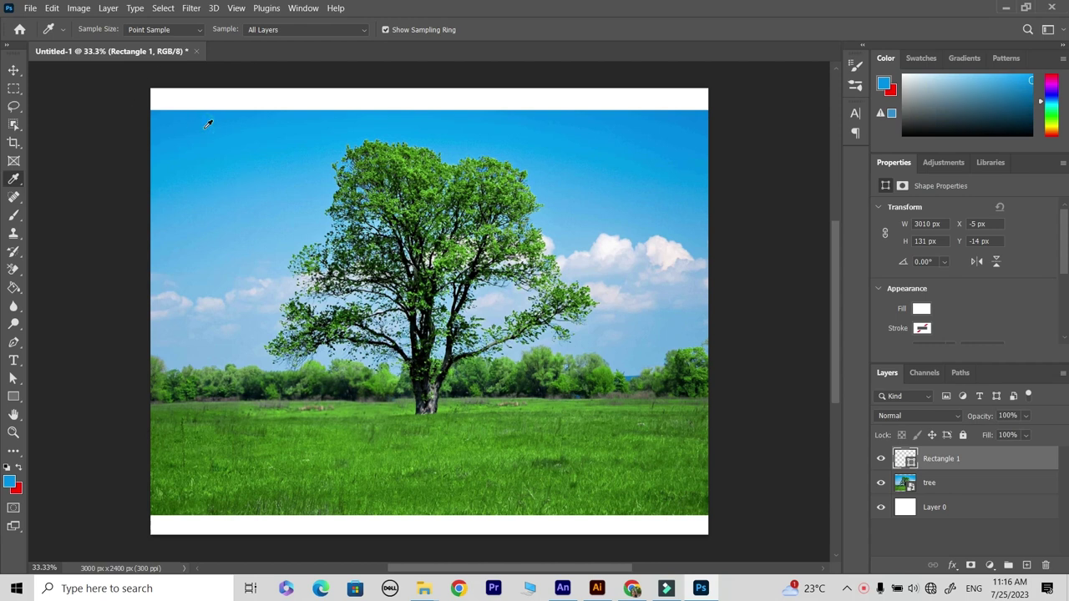
- Rasterize the rectangle and fill the top strip with the sampled sky blue
left_click(13, 287)
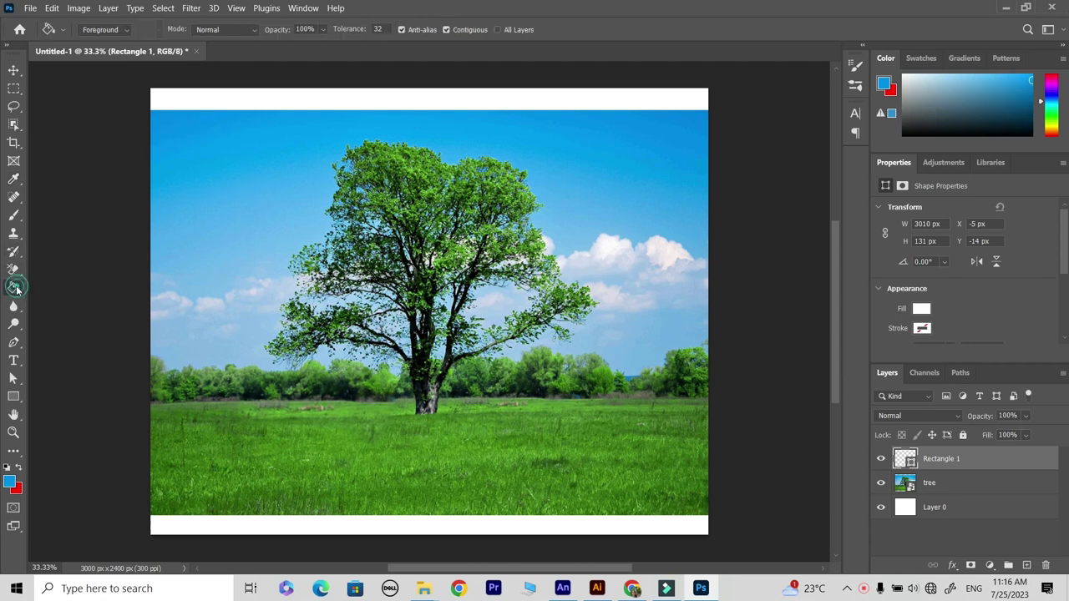
left_click(62, 300)
left_click(281, 102)
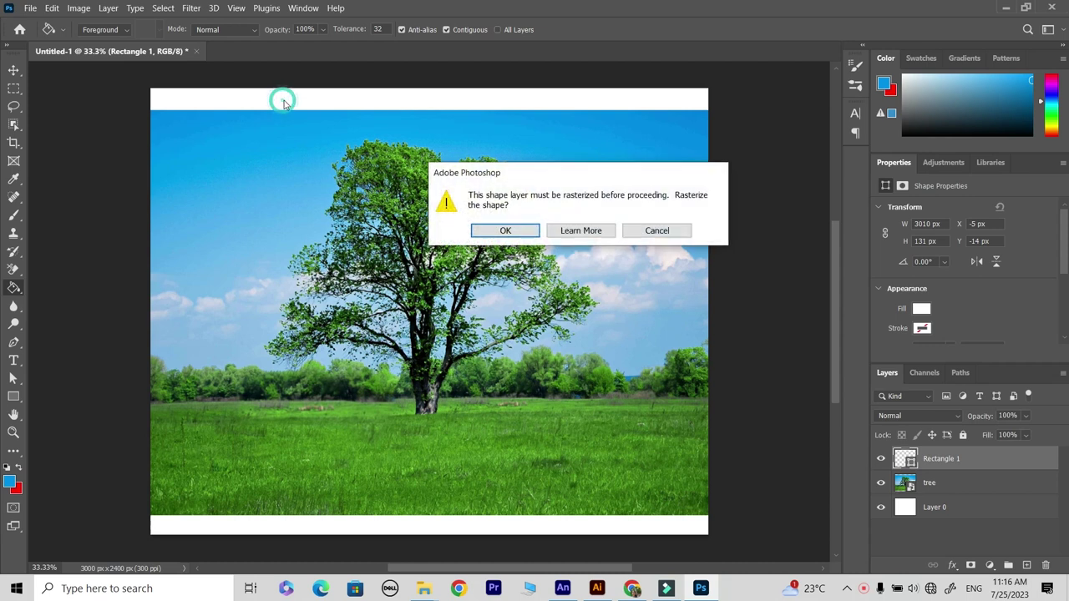
left_click(505, 231)
left_click(380, 100)
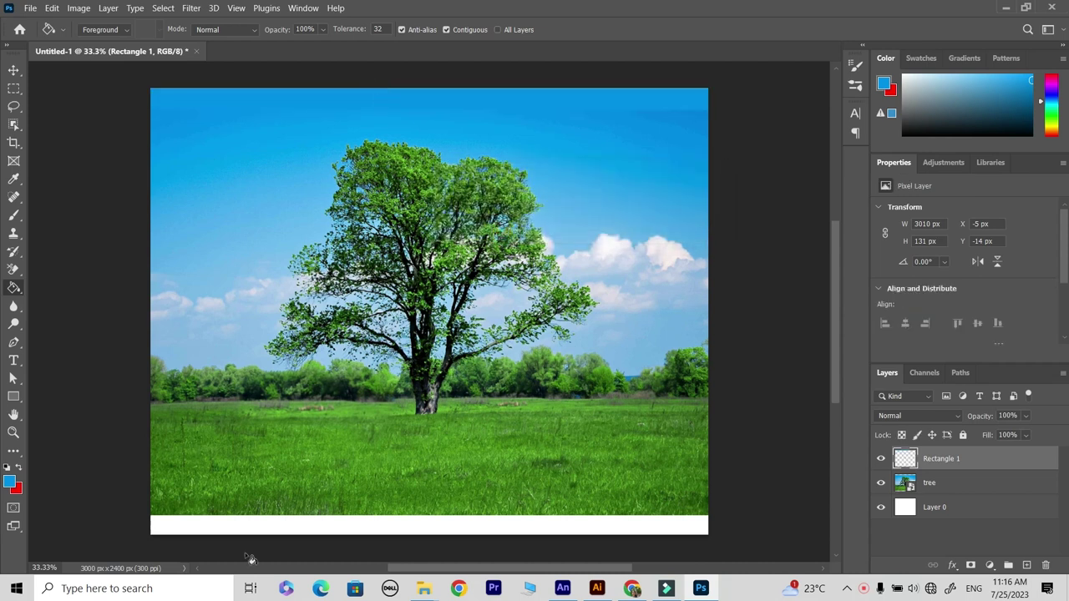
- Rasterize the tree layer into a plain pixel layer
key("z")
left_click(284, 514)
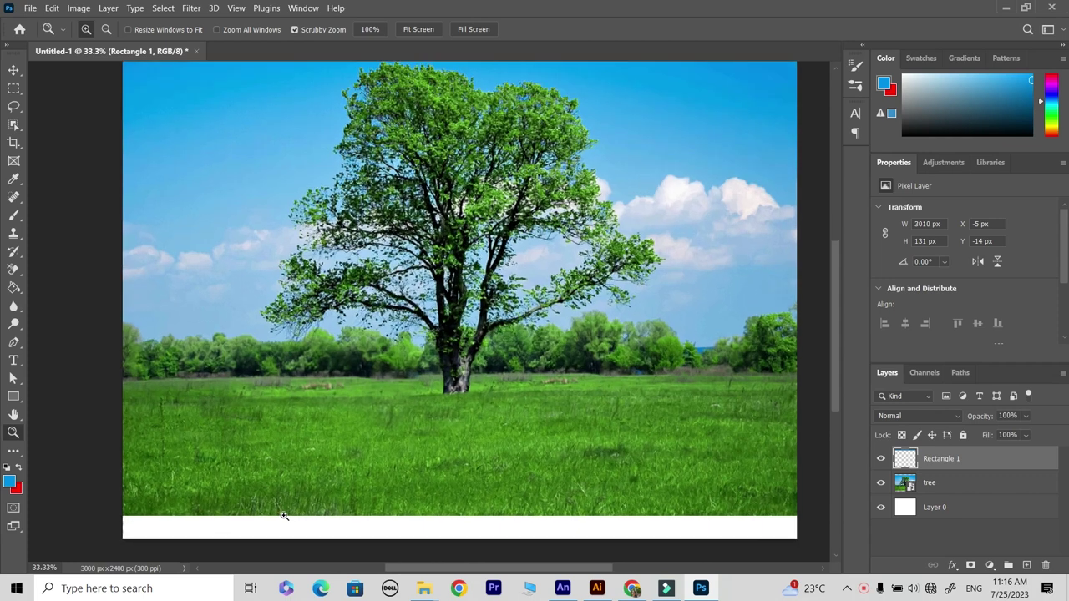
mouse_move(492, 473)
left_mouse_down()
mouse_move(448, 387)
mouse_move(484, 392)
mouse_move(448, 400)
left_mouse_up()
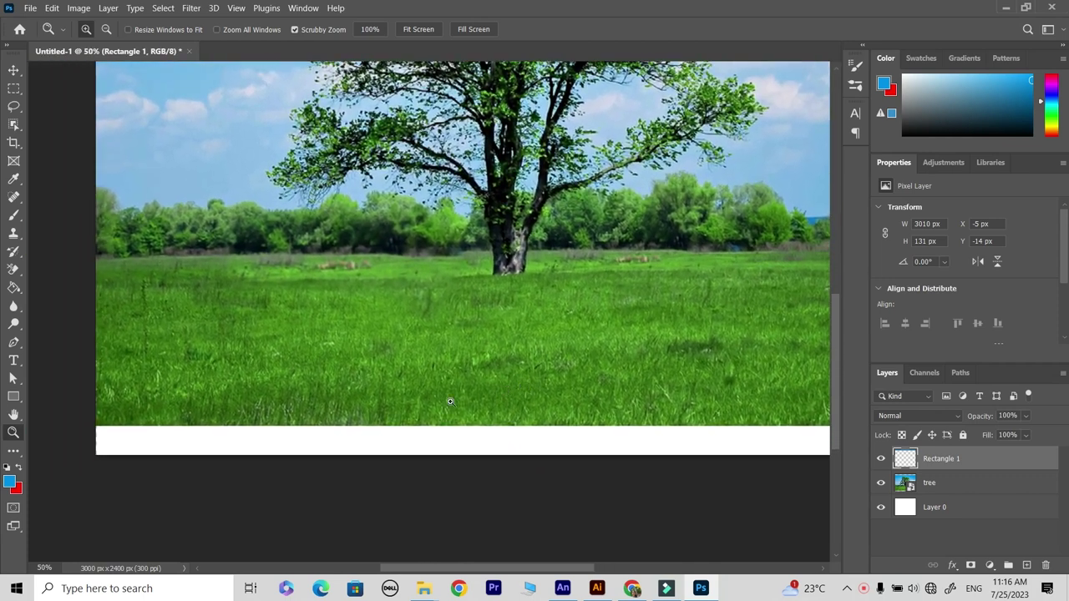
left_click(13, 70)
left_click(288, 256)
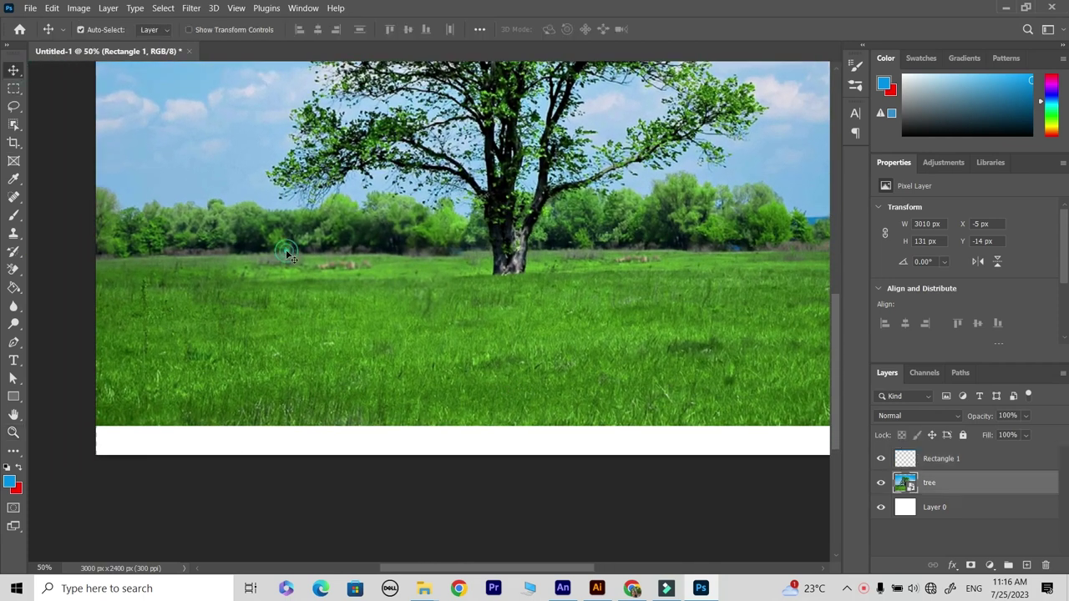
right_click(925, 484)
left_click(843, 293)
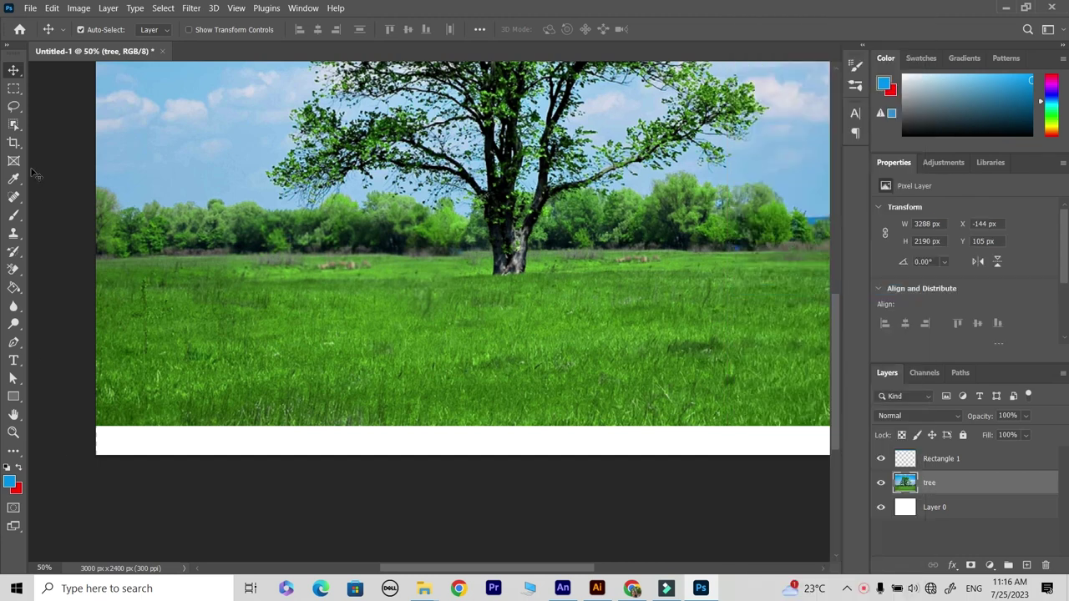
key("ctrl+minus")
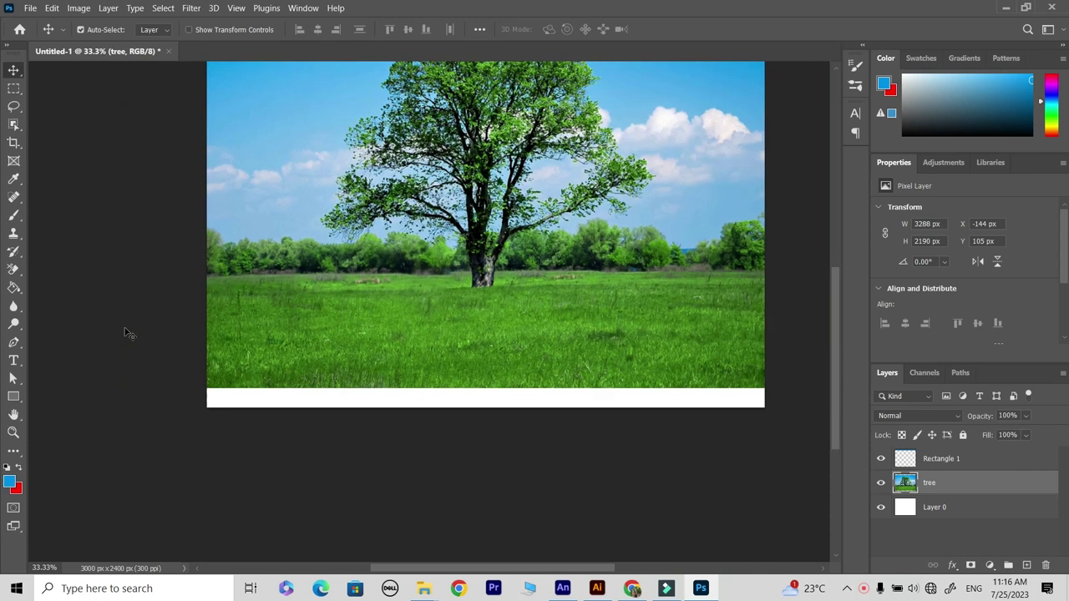
- Select the bottom white strip with the Rectangular Marquee and zoom in on it
left_click(13, 88)
left_click_drag(201, 384, 768, 412)
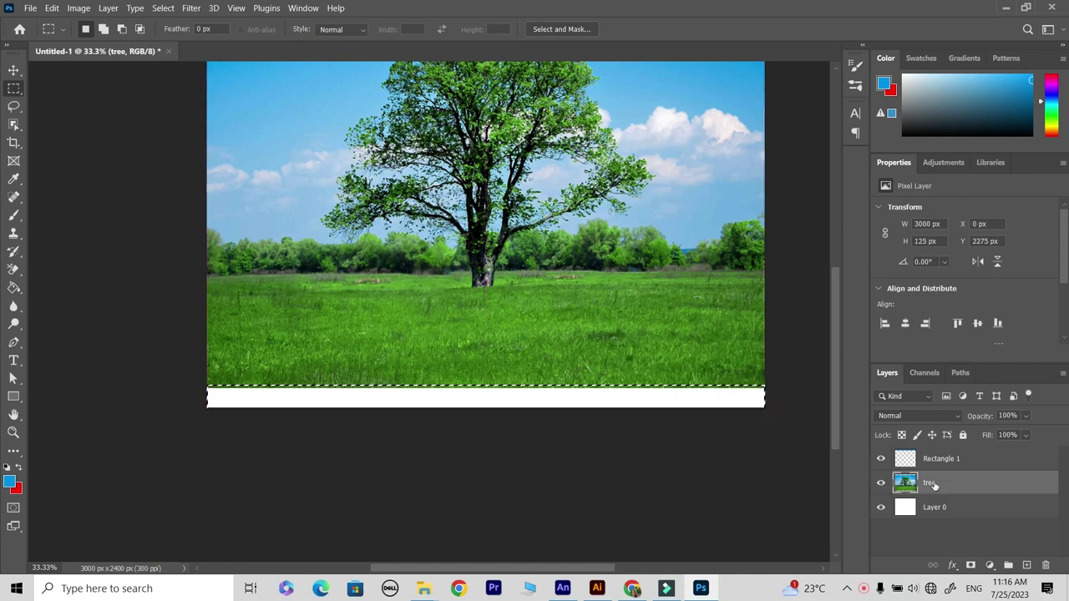
key("z")
left_click(297, 372)
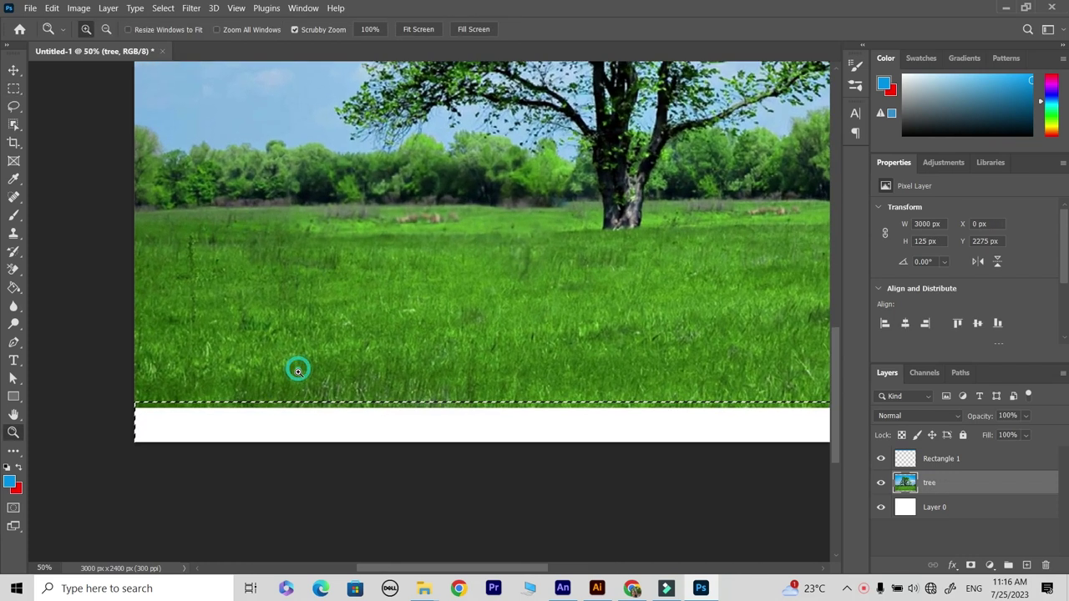
key("ctrl+plus")
key("b")
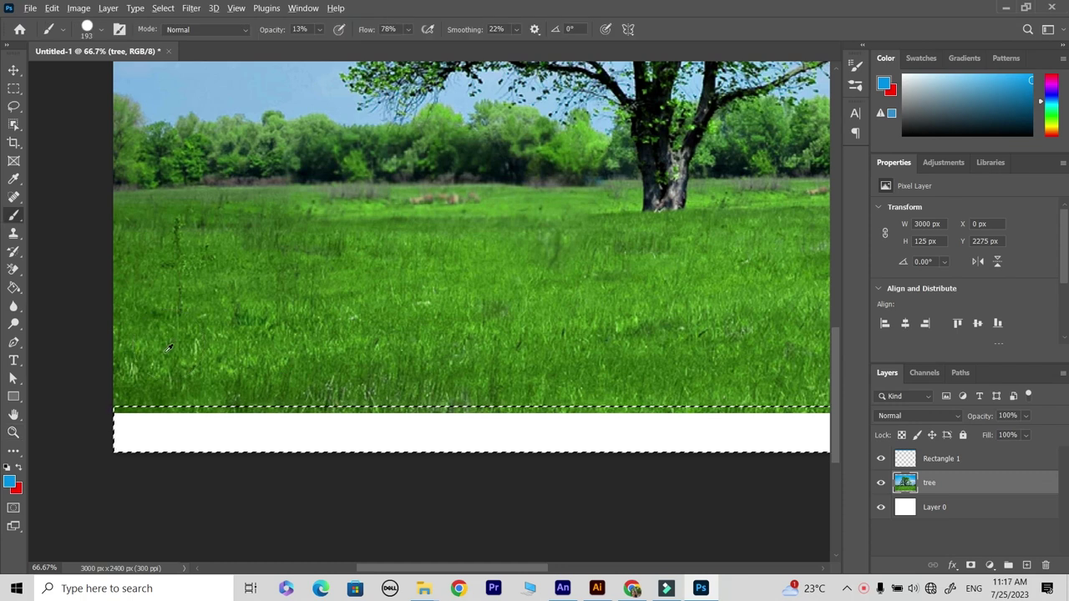
- Give the Clone Stamp a fully round 123 px hard brush tip in Brush Settings
left_click(13, 235)
left_click(71, 232)
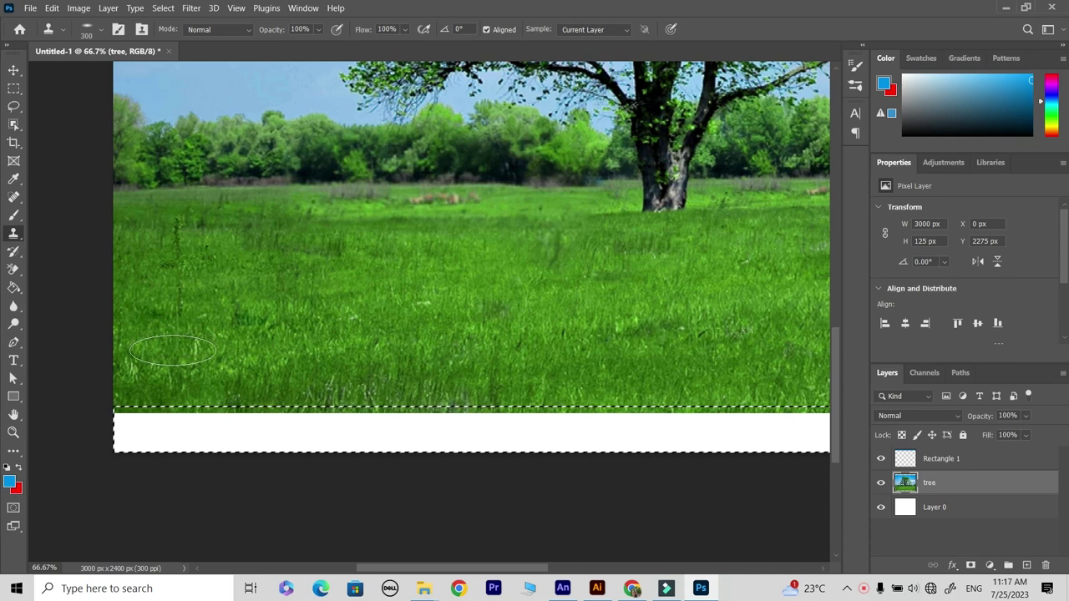
left_click(61, 30)
left_click(118, 29)
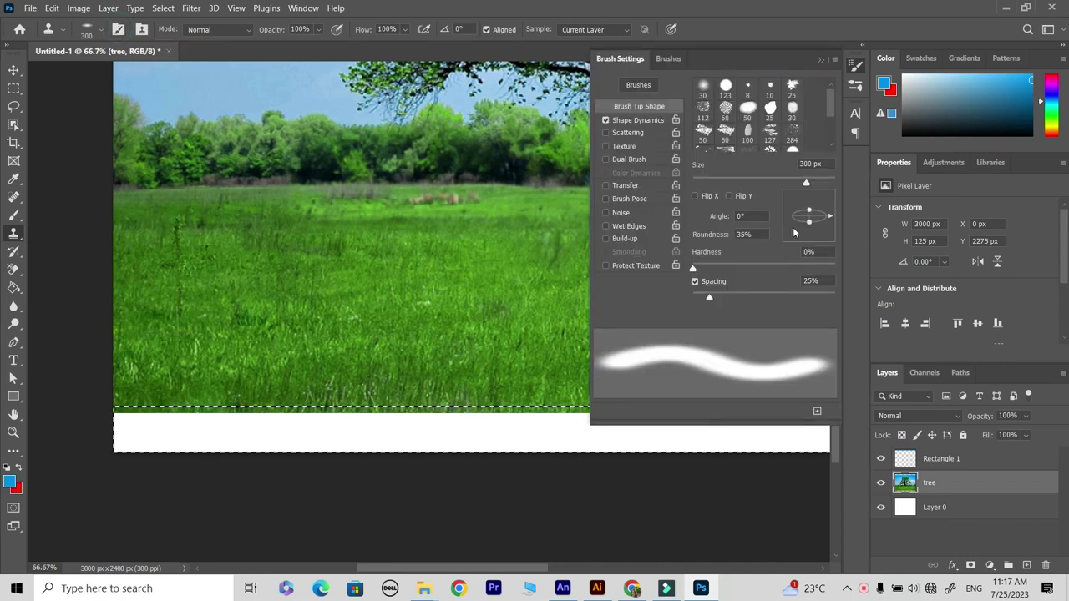
left_click_drag(808, 224, 809, 235)
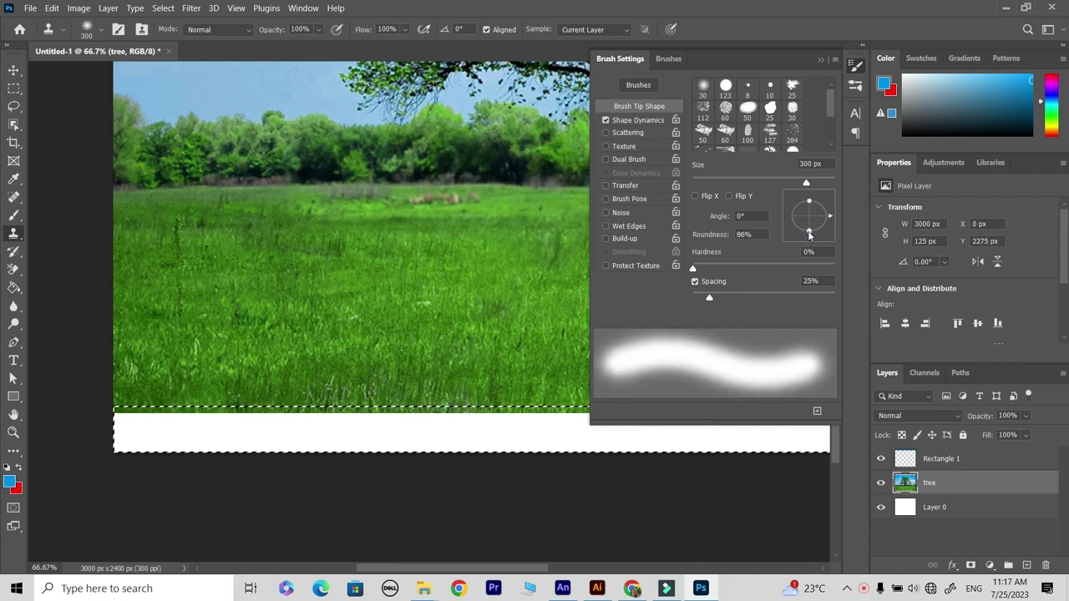
left_click(724, 86)
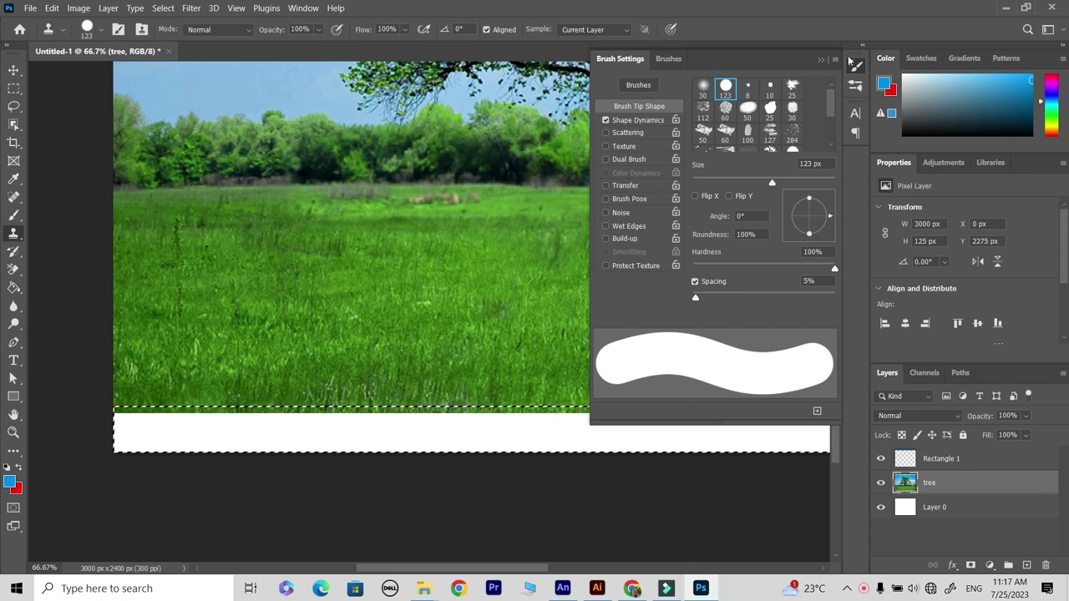
left_click(821, 59)
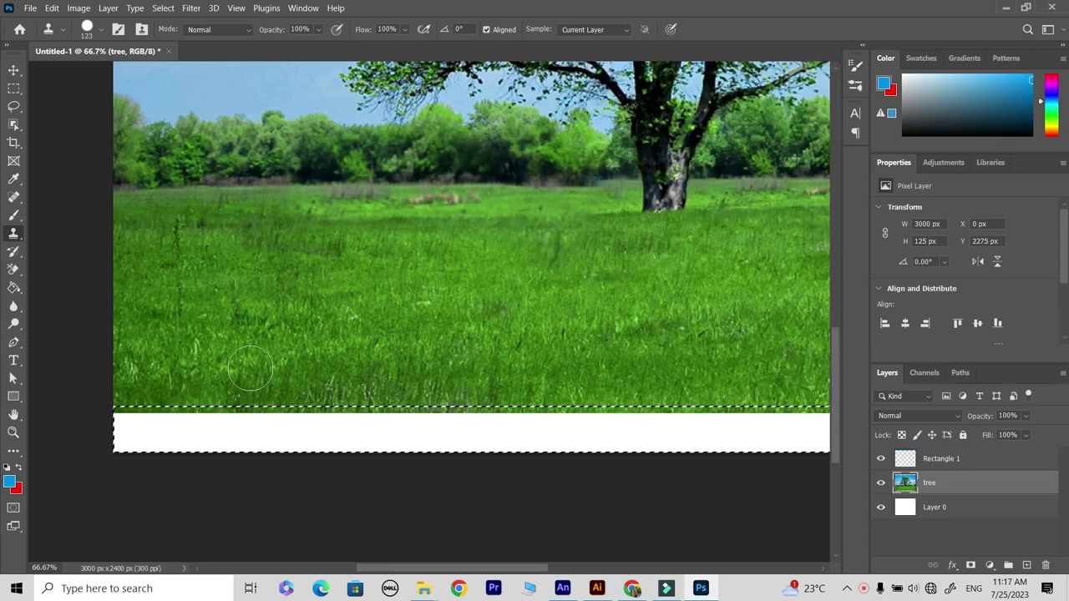
- Clone grass from just above into the bottom white strip, resampling the source once
left_click(160, 368, "alt")
left_click(129, 423)
left_click_drag(195, 432, 781, 430)
left_click(475, 335, "alt")
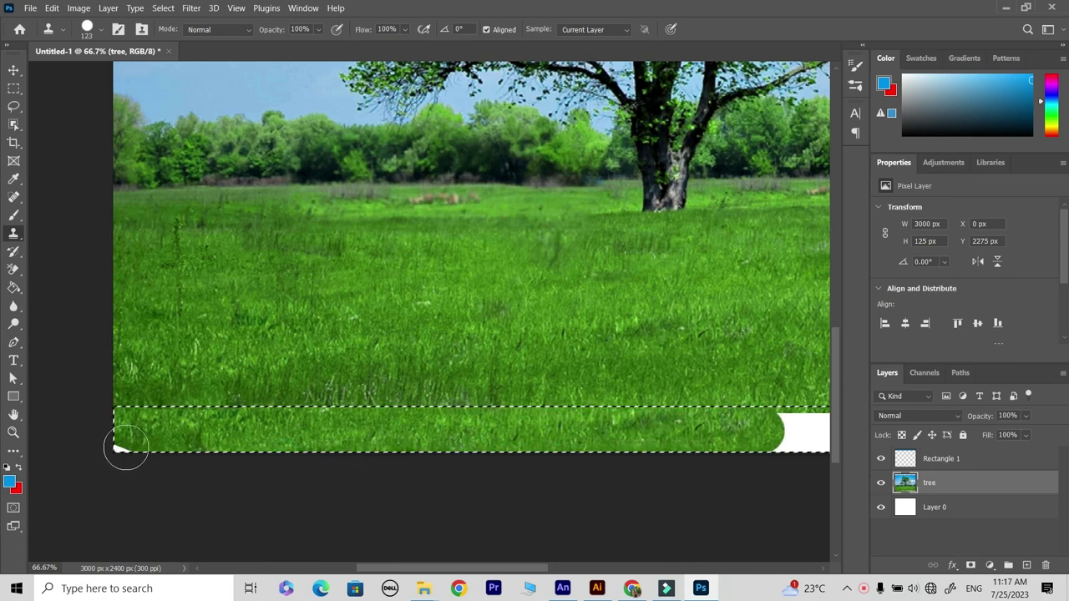
left_click_drag(489, 403, 155, 381)
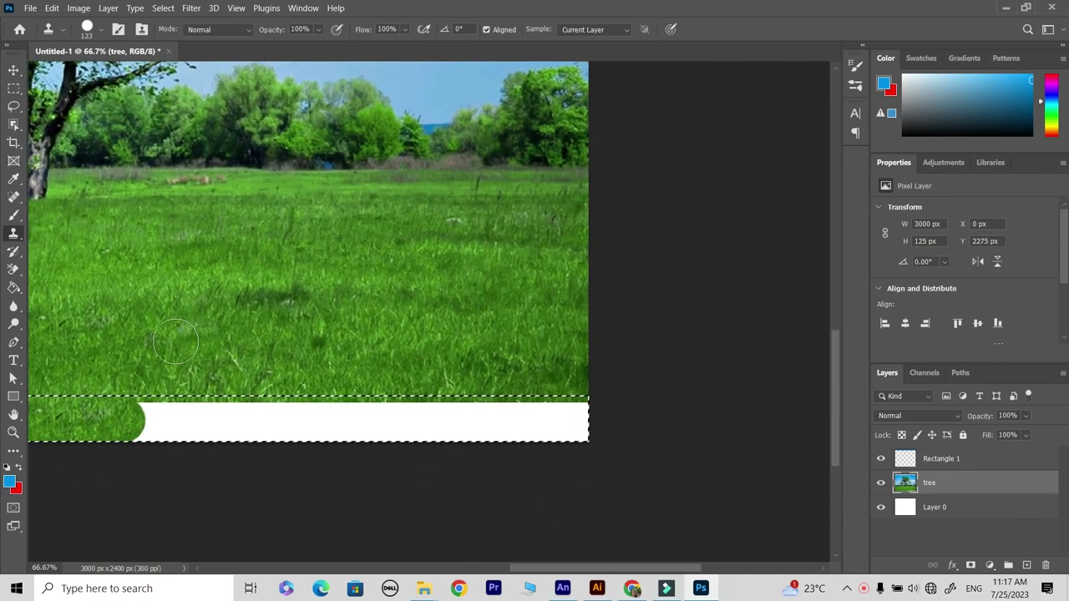
left_click_drag(129, 420, 539, 418)
- Finish covering the strip with cloned grass, including the light patch at its right end
left_click(252, 338, "alt")
mouse_move(334, 432)
left_mouse_down()
mouse_move(576, 421)
mouse_move(584, 402)
left_mouse_up()
left_click_drag(363, 410, 566, 409)
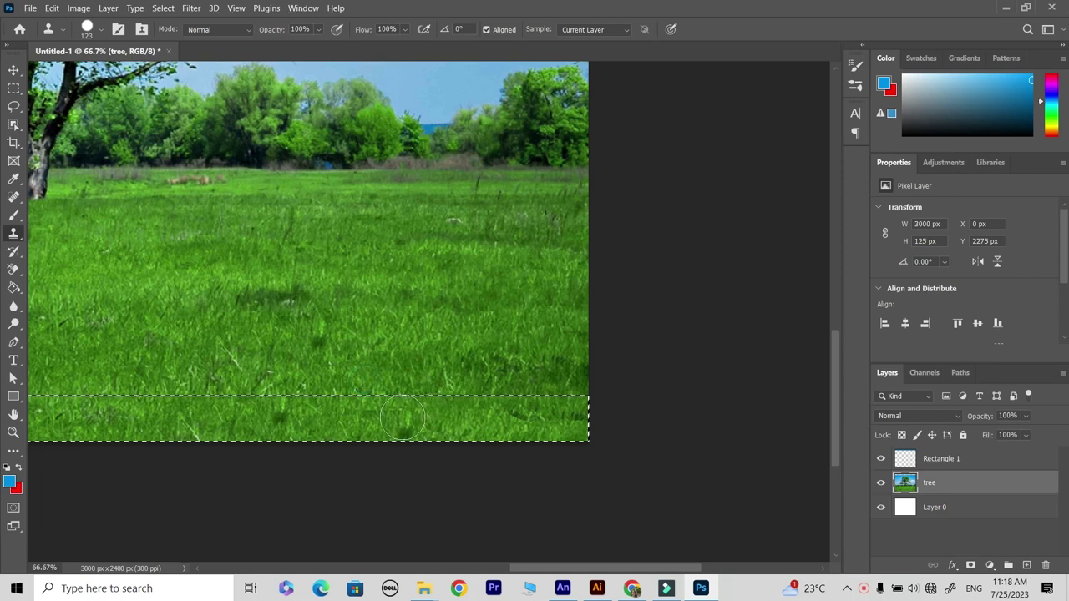
left_click(398, 343, "alt")
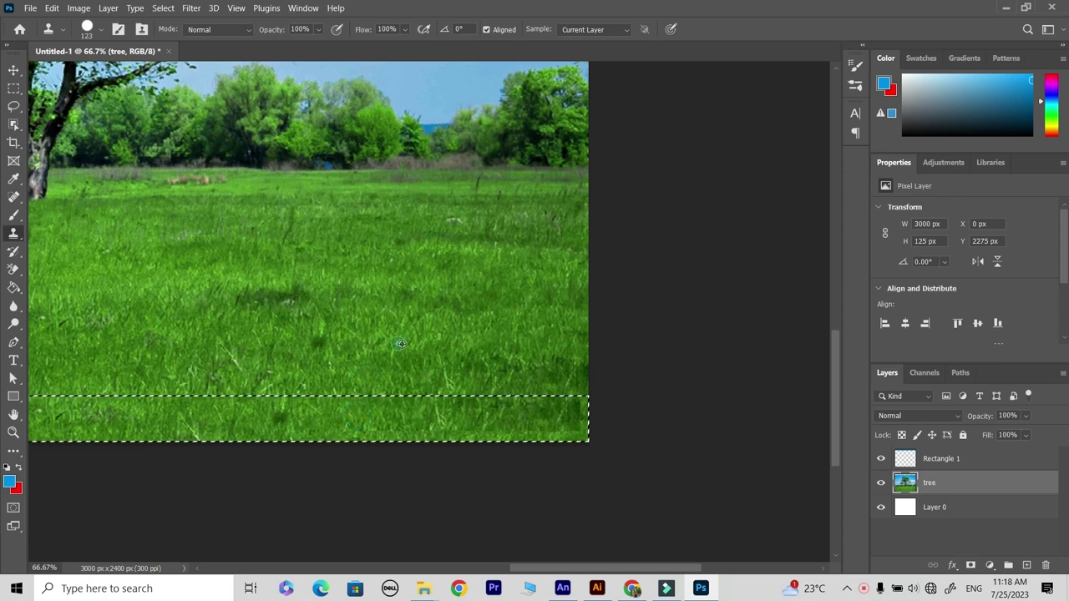
left_click(585, 406)
left_click_drag(584, 413, 514, 410)
scroll(653, 407, "left", 3)
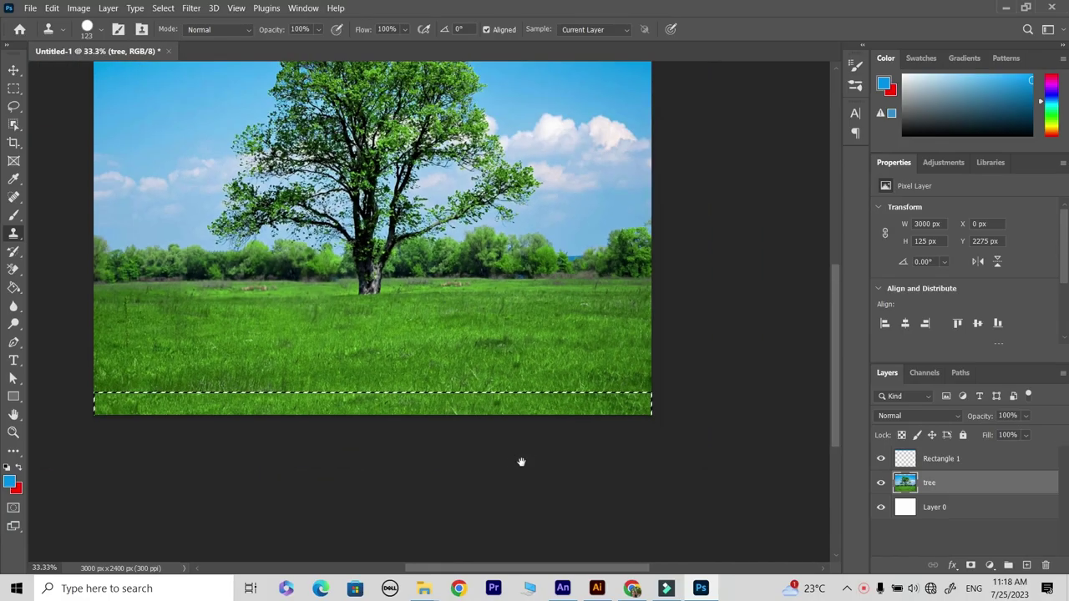
left_click_drag(373, 326, 442, 444)
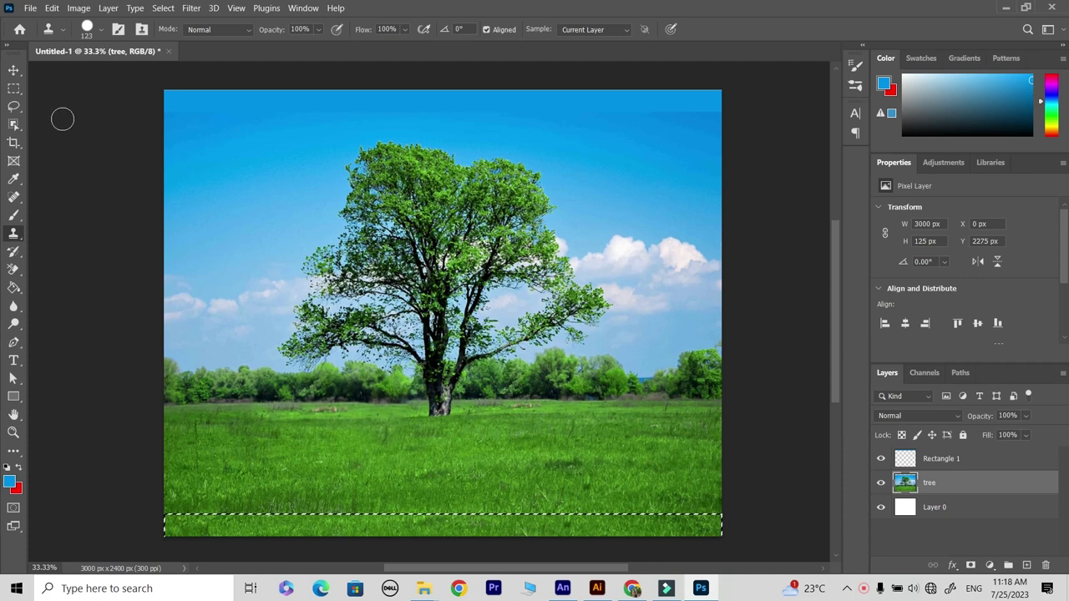
- Clear the strip selection and drag tiger.jpg from the desktop into the document
left_click(12, 90)
left_click(65, 244)
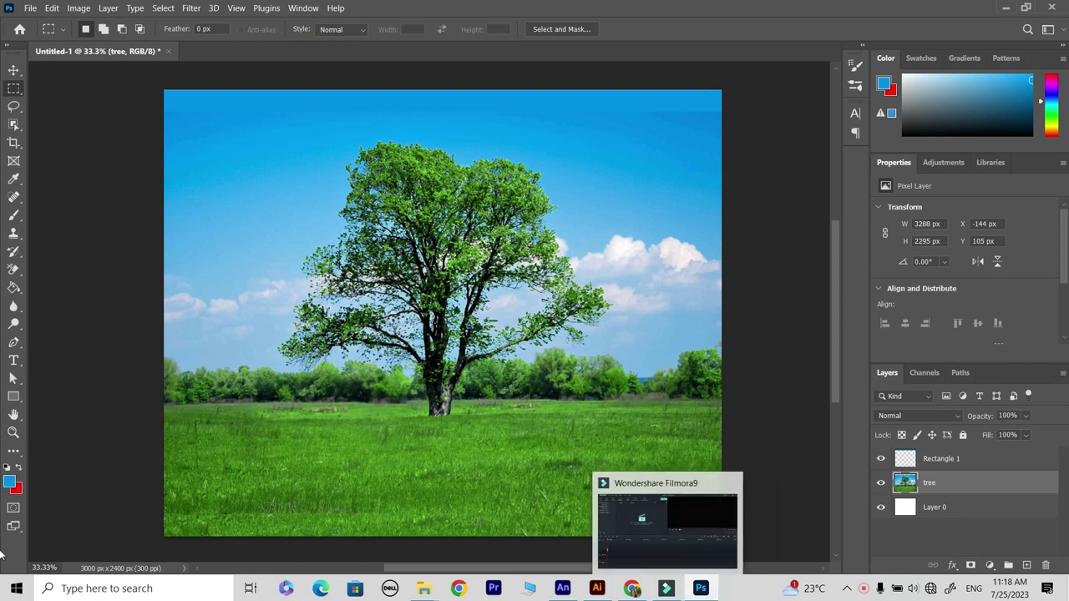
key("super+d")
left_click_drag(171, 177, 706, 590)
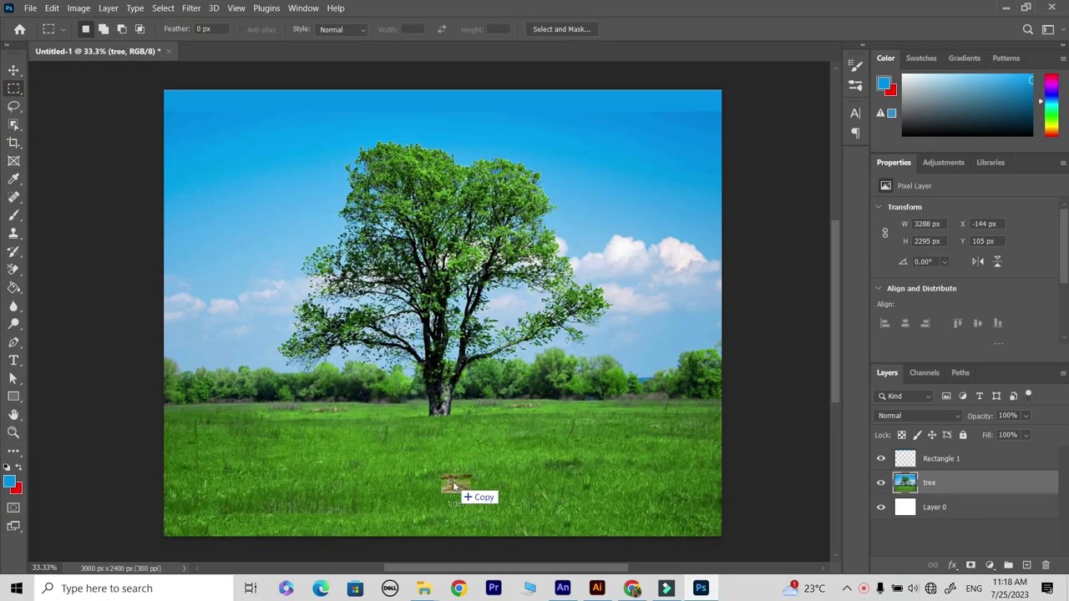
left_click_drag(706, 589, 457, 485)
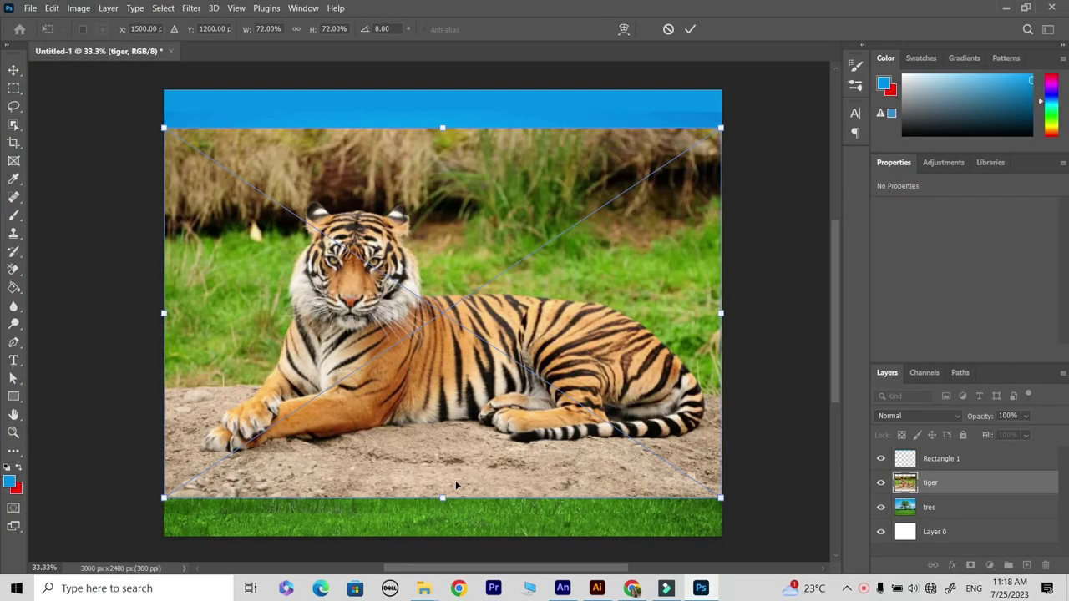
- Scale the tiger to about 32% and move it to the canvas's bottom centre
left_click_drag(719, 127, 627, 192)
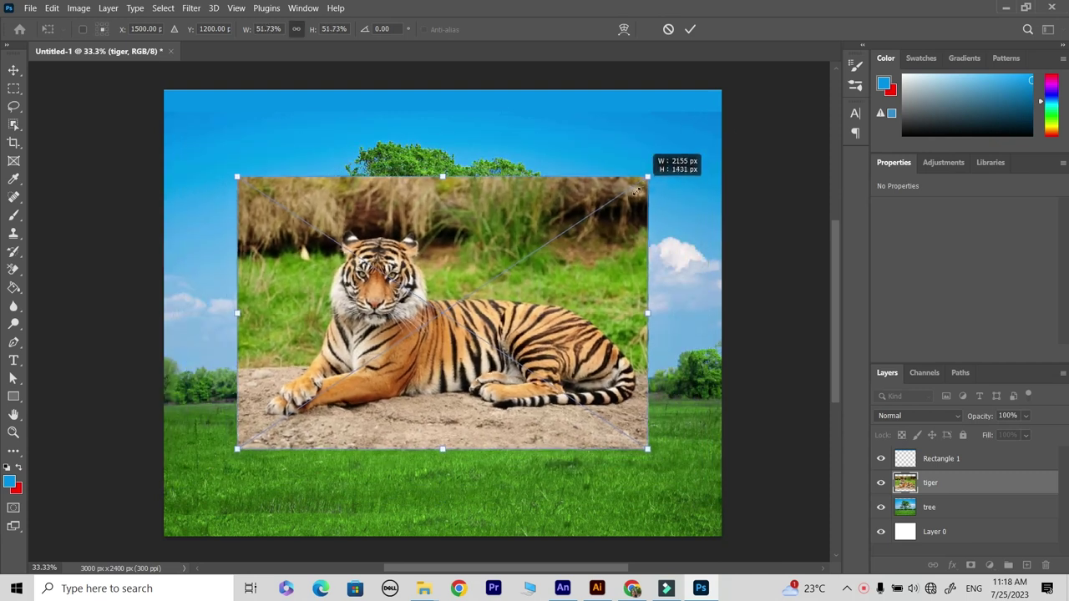
mouse_move(522, 323)
left_mouse_down()
mouse_move(514, 418)
mouse_move(510, 406)
mouse_move(480, 434)
left_mouse_up()
left_click_drag(628, 287, 581, 366)
left_click_drag(489, 415, 487, 461)
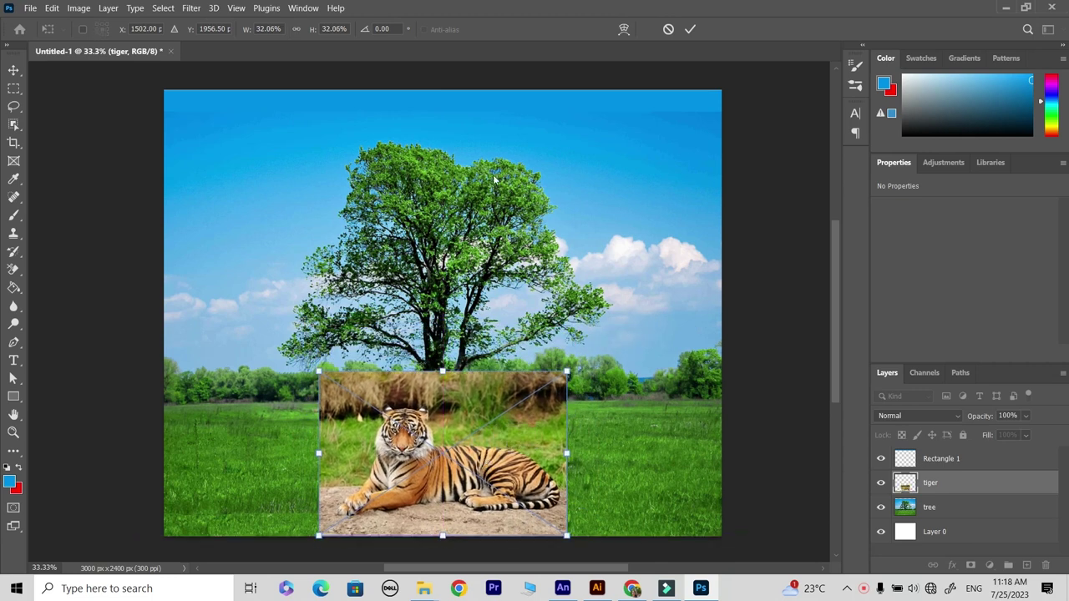
- Commit the tiger placement, rasterize its layer, and zoom to 50% around the tiger
left_click(13, 70)
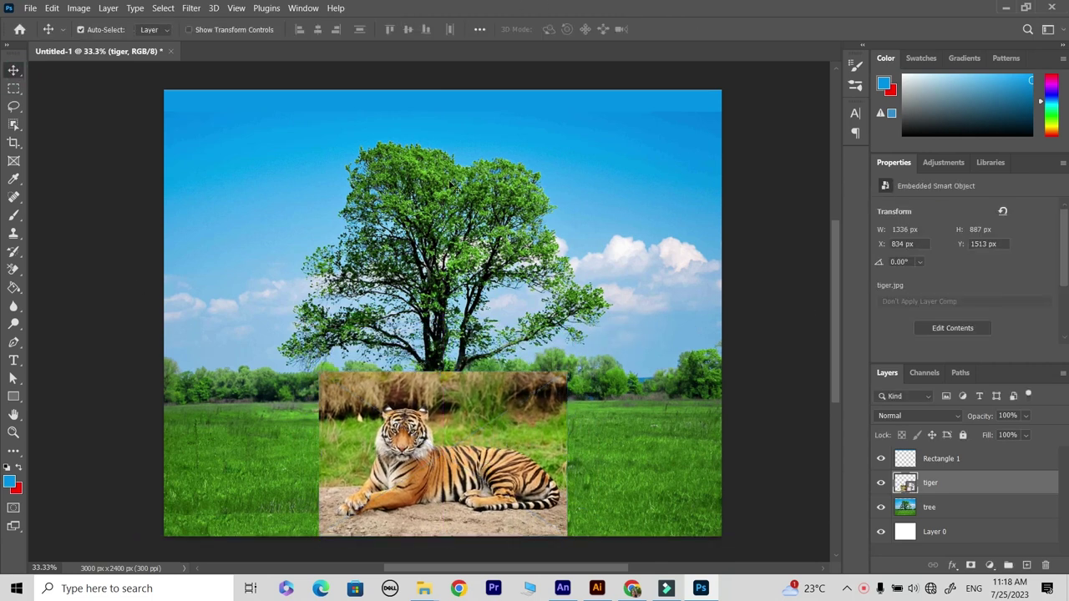
right_click(927, 493)
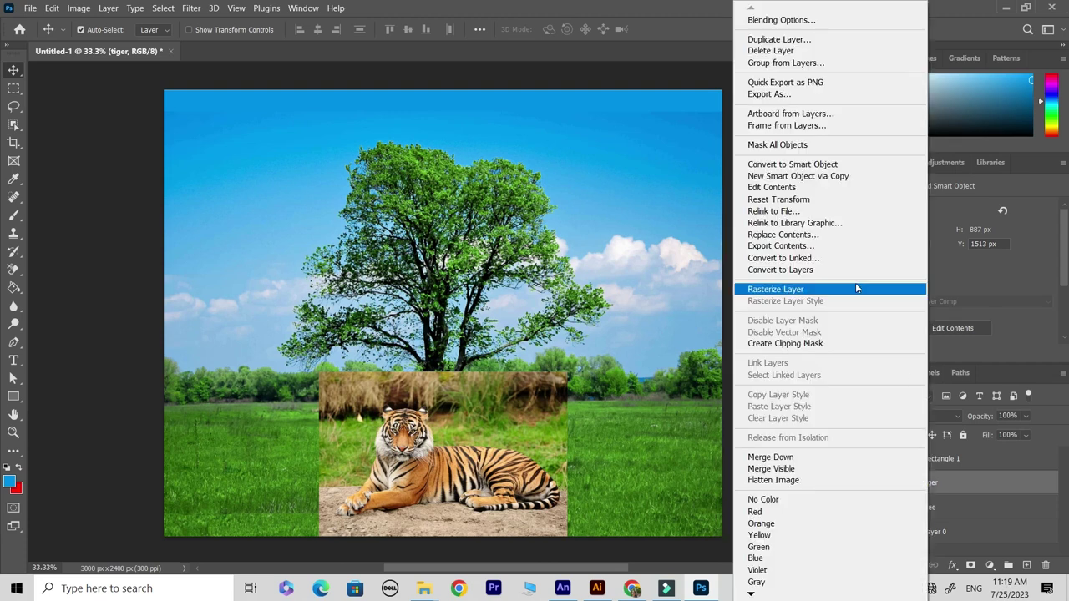
left_click(838, 291)
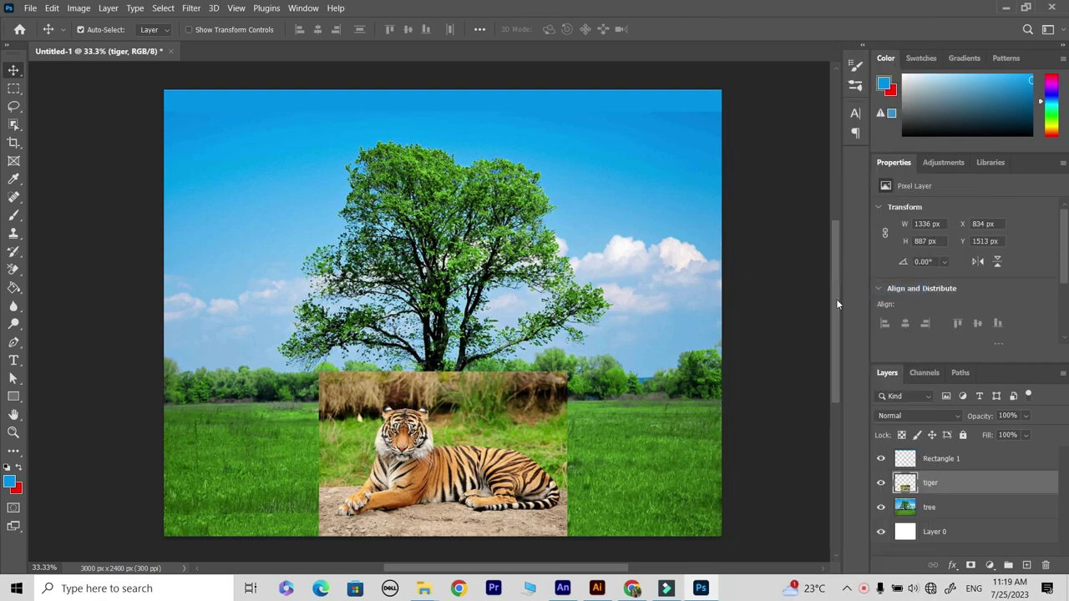
left_click(754, 421)
left_click_drag(591, 439, 589, 396)
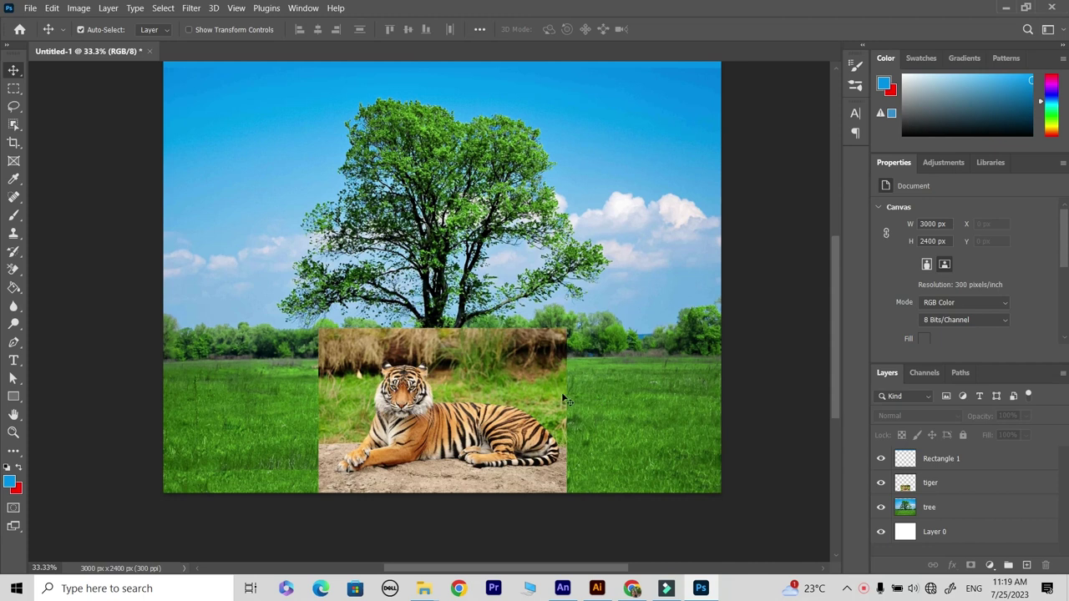
key("z")
left_click(410, 373)
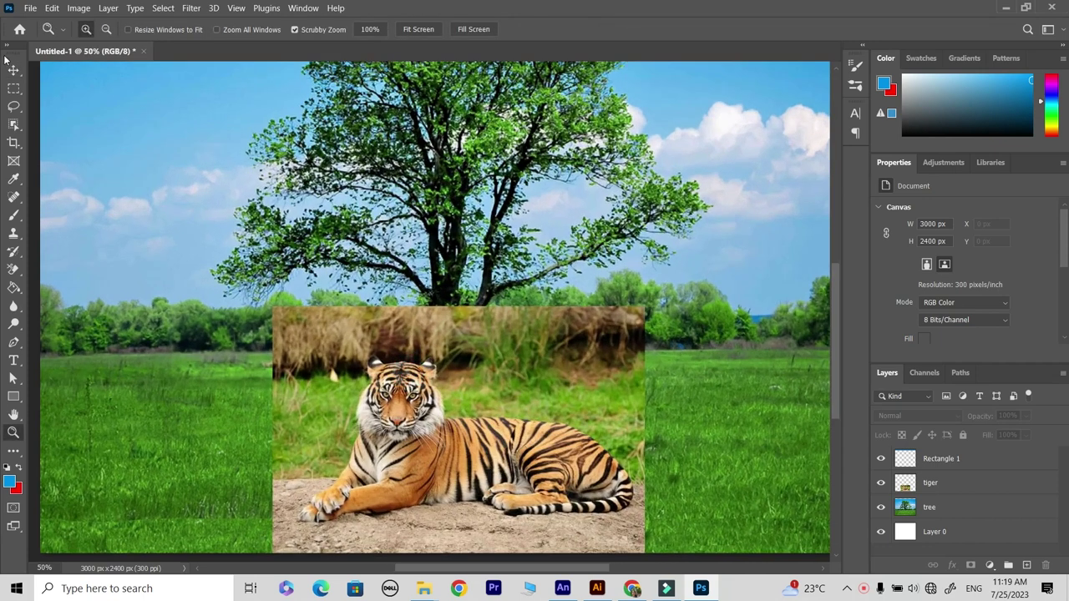
left_click(14, 71)
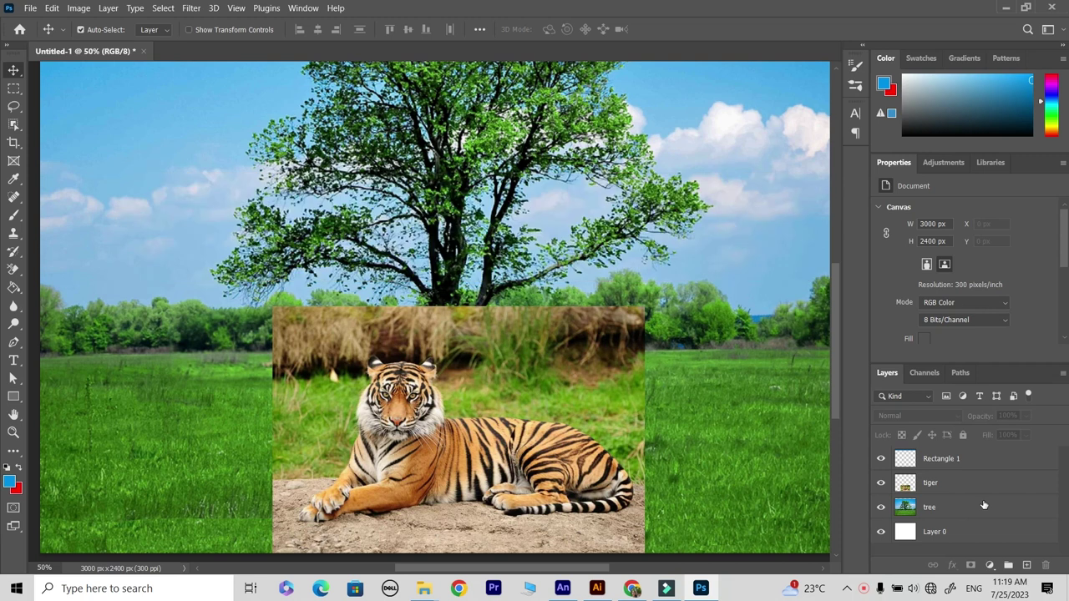
- Add a white layer mask to the tiger layer and pick the Brush at 100% zoom
left_click(934, 490)
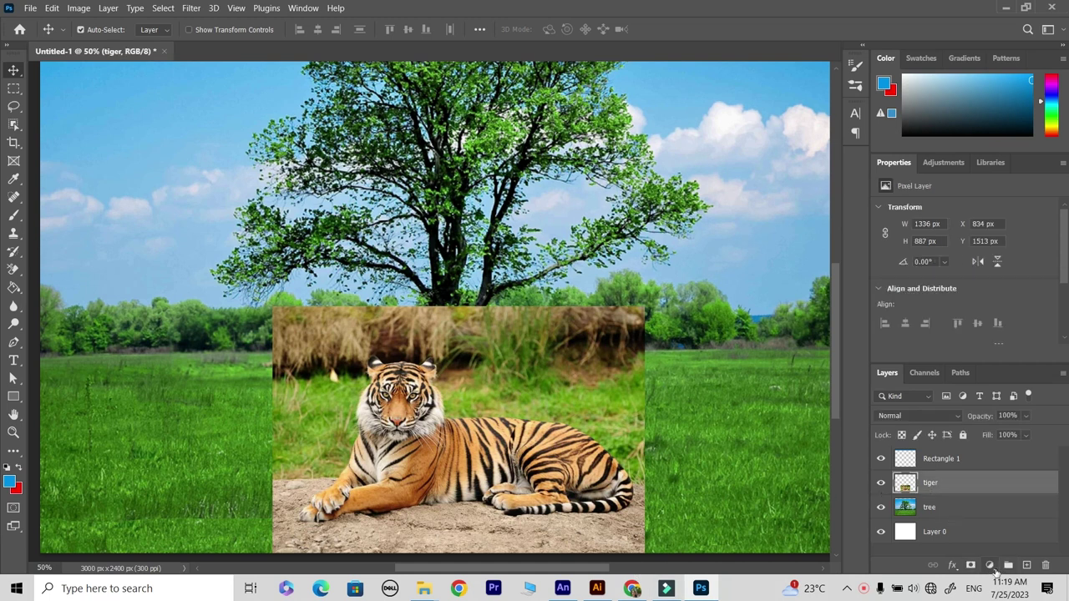
left_click(970, 566)
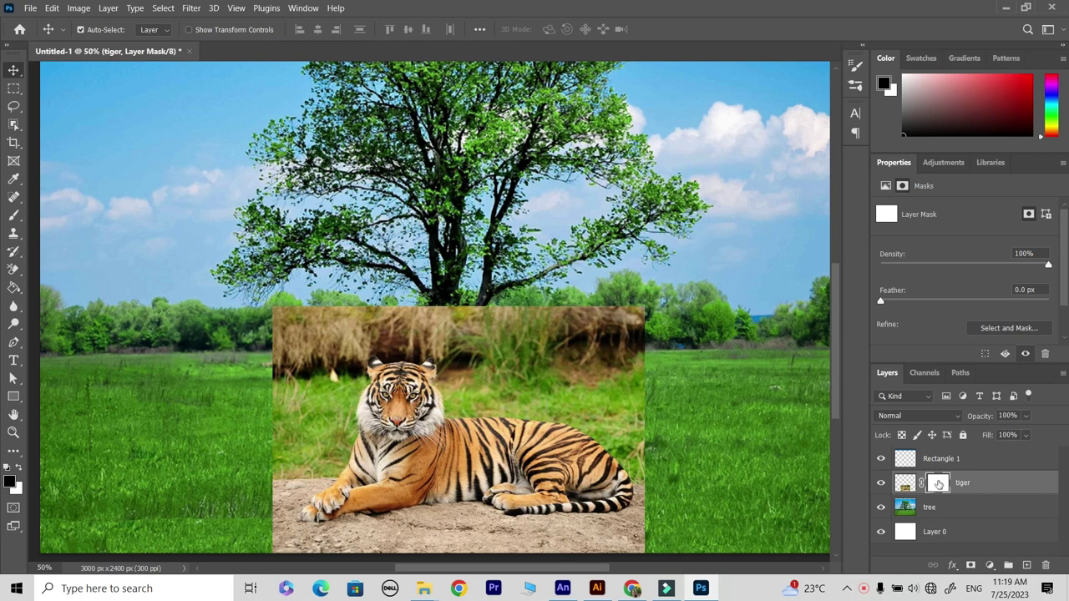
left_click(14, 217)
left_click(68, 219)
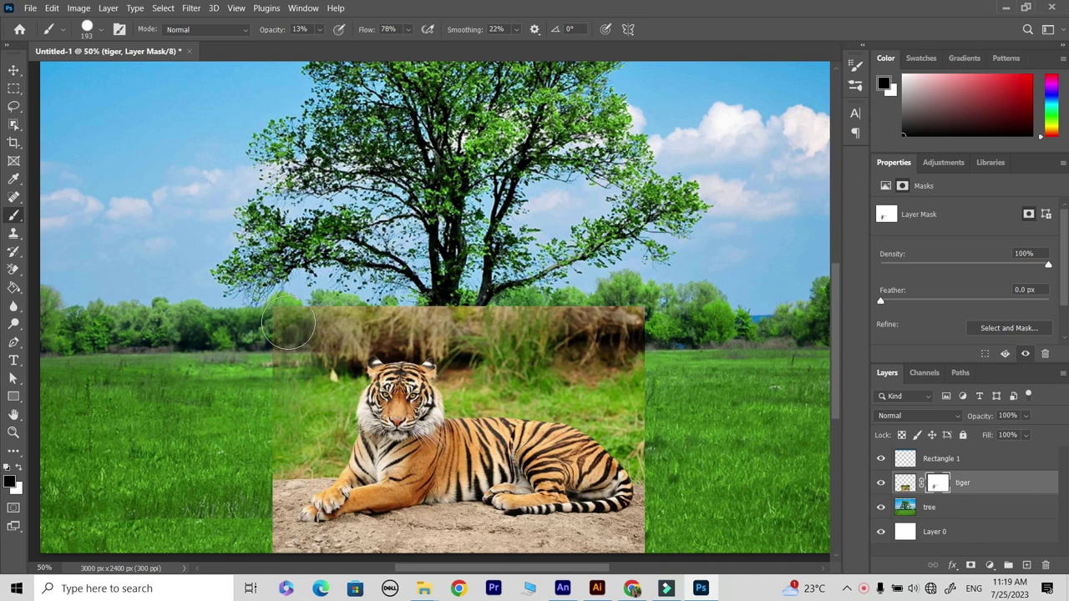
key("z")
left_click(359, 342)
left_click(15, 215)
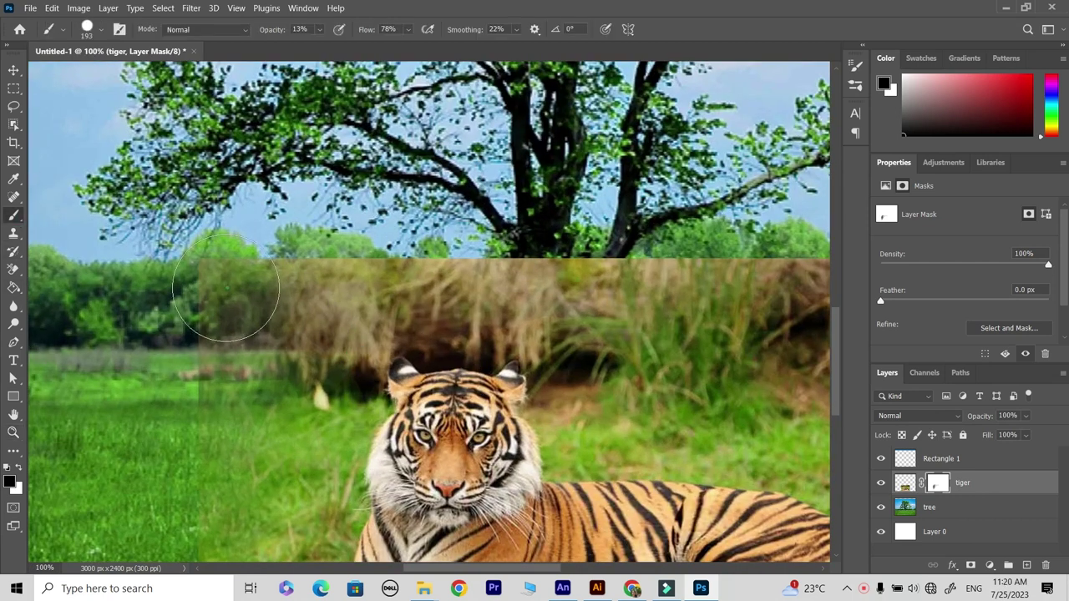
- Mask away the tiger photo's top edge and dry-grass band, then shrink the brush to 150
mouse_move(322, 236)
left_mouse_down()
mouse_move(219, 278)
mouse_move(282, 255)
left_mouse_up()
mouse_move(167, 367)
left_mouse_down()
mouse_move(181, 308)
mouse_move(178, 322)
mouse_move(262, 309)
mouse_move(363, 245)
mouse_move(722, 257)
left_mouse_up()
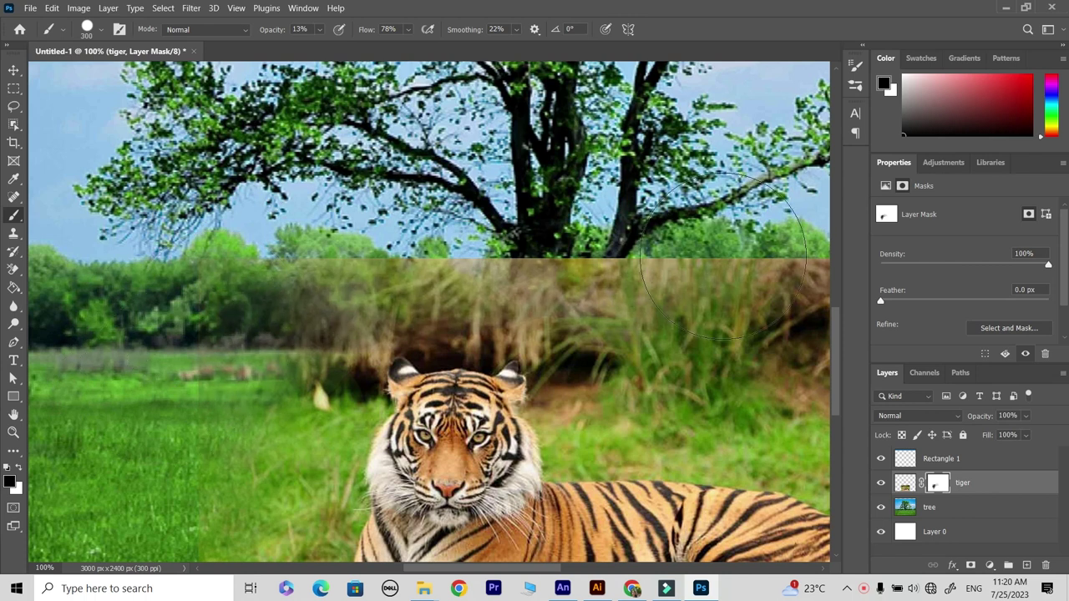
mouse_move(632, 255)
left_mouse_down()
mouse_move(287, 231)
mouse_move(454, 251)
left_mouse_up()
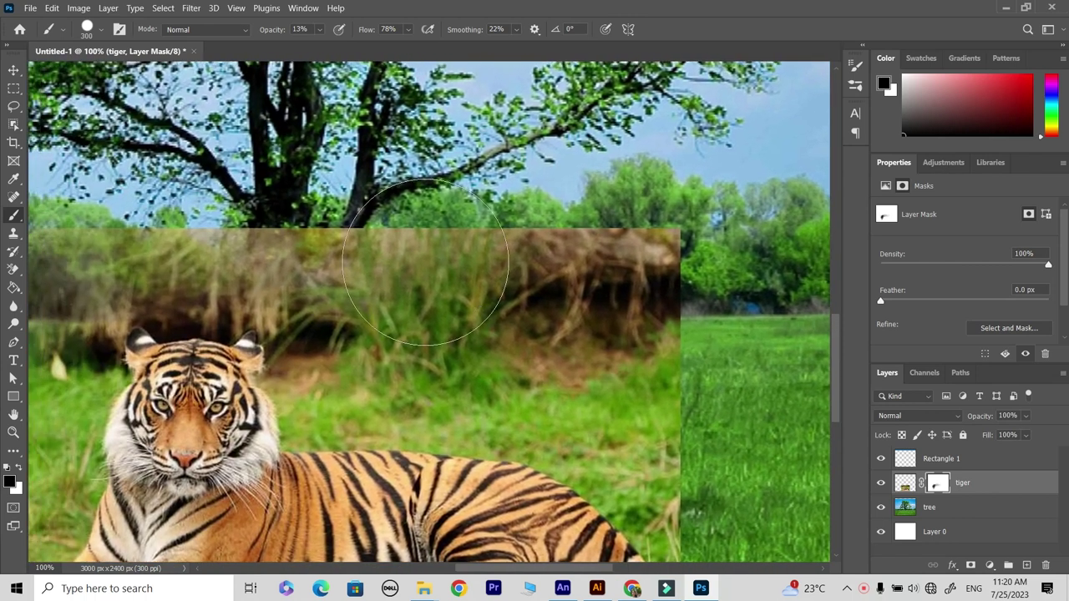
left_click_drag(635, 328, 603, 264)
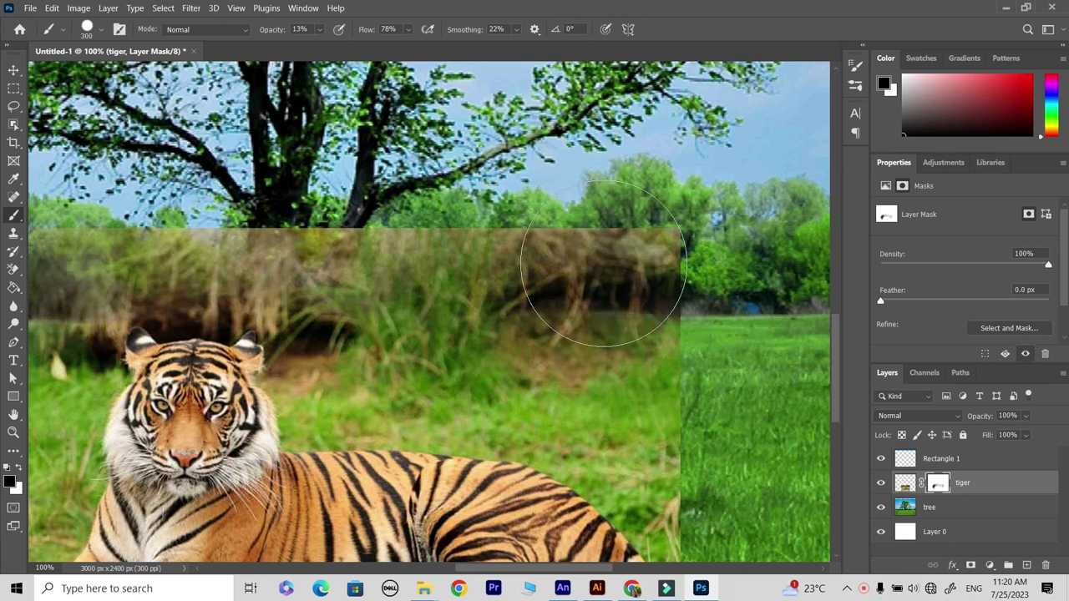
mouse_move(689, 246)
left_mouse_down()
mouse_move(633, 271)
mouse_move(551, 251)
mouse_move(602, 277)
mouse_move(418, 268)
mouse_move(484, 250)
mouse_move(569, 356)
left_mouse_up()
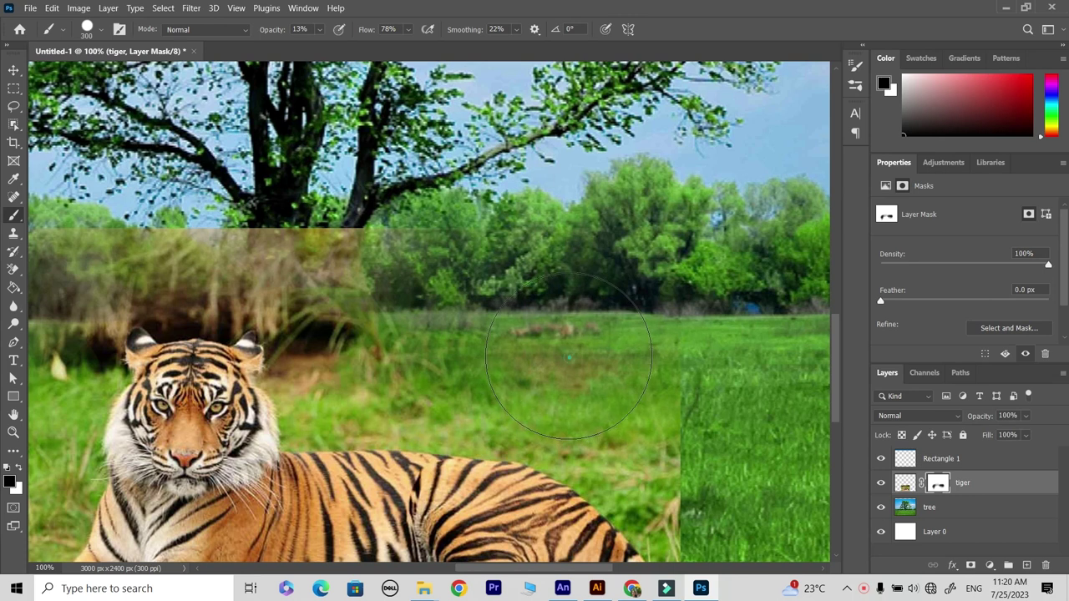
mouse_move(656, 228)
left_mouse_down()
mouse_move(334, 221)
mouse_move(142, 243)
mouse_move(262, 227)
mouse_move(191, 317)
mouse_move(234, 275)
mouse_move(334, 250)
mouse_move(350, 332)
mouse_move(401, 359)
mouse_move(541, 349)
mouse_move(701, 418)
mouse_move(681, 437)
mouse_move(698, 444)
mouse_move(678, 456)
mouse_move(635, 436)
left_mouse_up()
scroll(638, 401, "down", 5)
mouse_move(639, 376)
left_mouse_down()
mouse_move(644, 317)
mouse_move(662, 407)
mouse_move(589, 365)
mouse_move(629, 376)
left_mouse_up()
scroll(661, 407, "down", 5)
scroll(661, 406, "left", 3)
key("bracketleft")
key("bracketleft")
key("bracketleft")
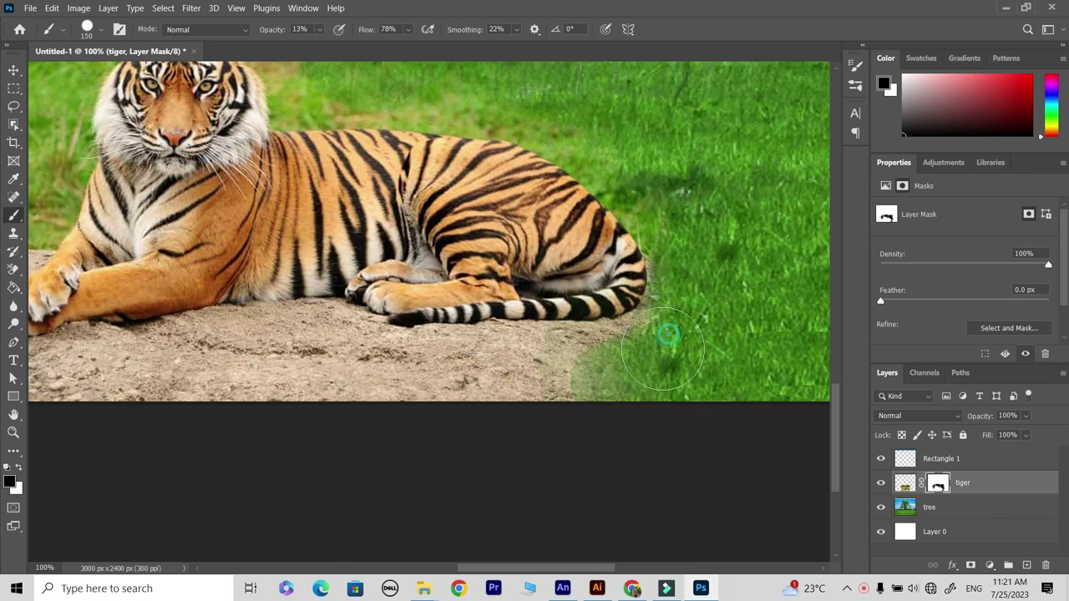
- At 300% zoom, mask the sand beside the tail so meadow grass shows through
left_click_drag(615, 357, 621, 357)
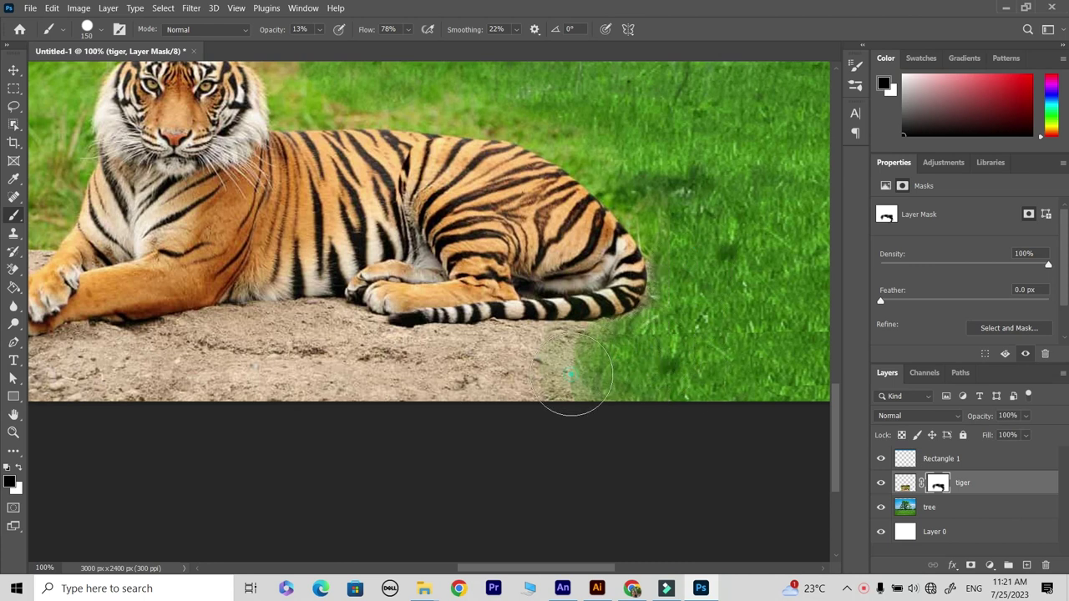
scroll(570, 374, "left", 2)
key("z")
left_click(646, 368)
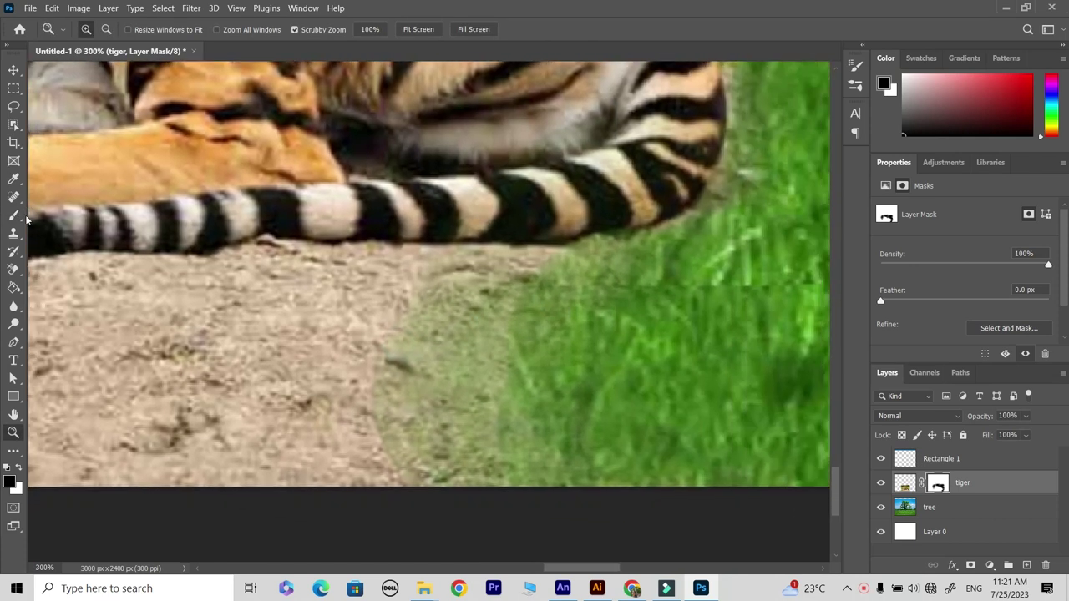
left_click(13, 215)
mouse_move(418, 370)
left_mouse_down()
mouse_move(442, 358)
mouse_move(489, 370)
mouse_move(250, 368)
mouse_move(429, 365)
left_mouse_up()
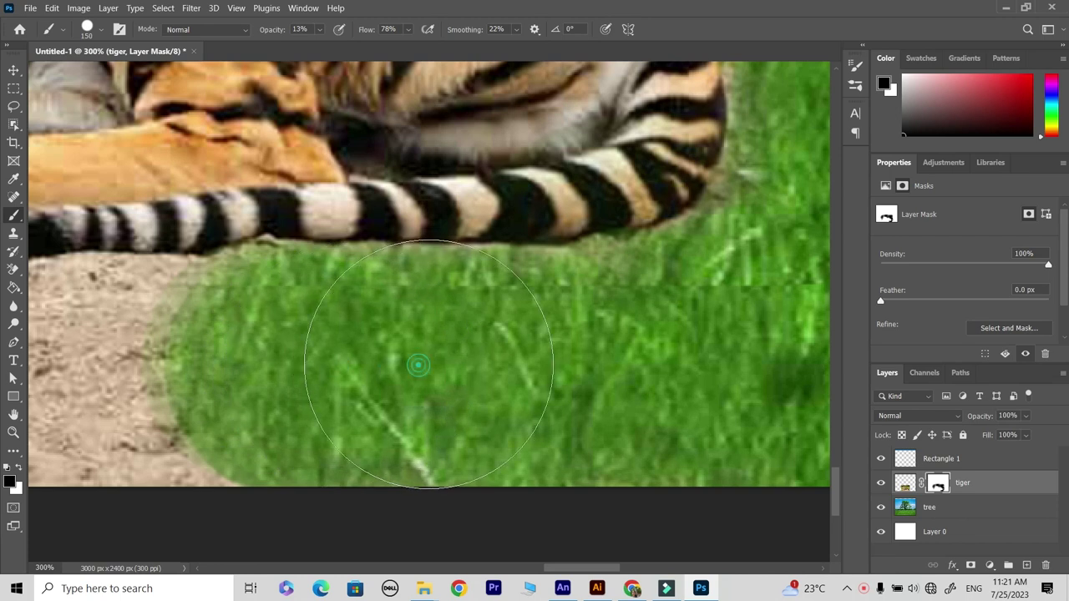
scroll(585, 376, "up", 2)
scroll(584, 376, "right", 2)
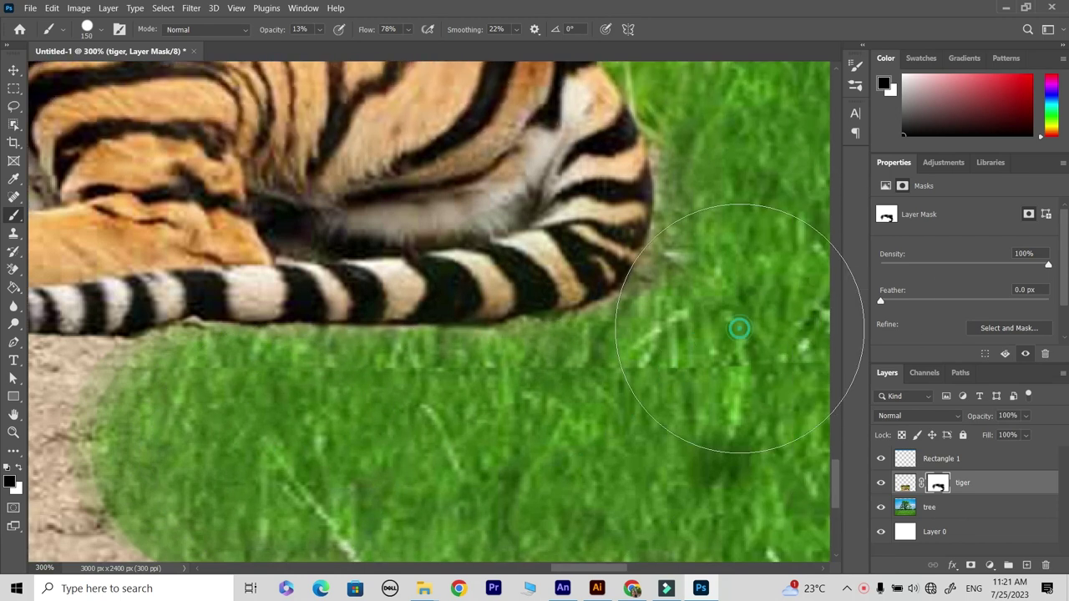
scroll(651, 317, "down", 2)
scroll(584, 351, "left", 2)
scroll(484, 359, "left", 3)
mouse_move(125, 388)
left_mouse_down()
mouse_move(334, 477)
mouse_move(429, 429)
left_mouse_up()
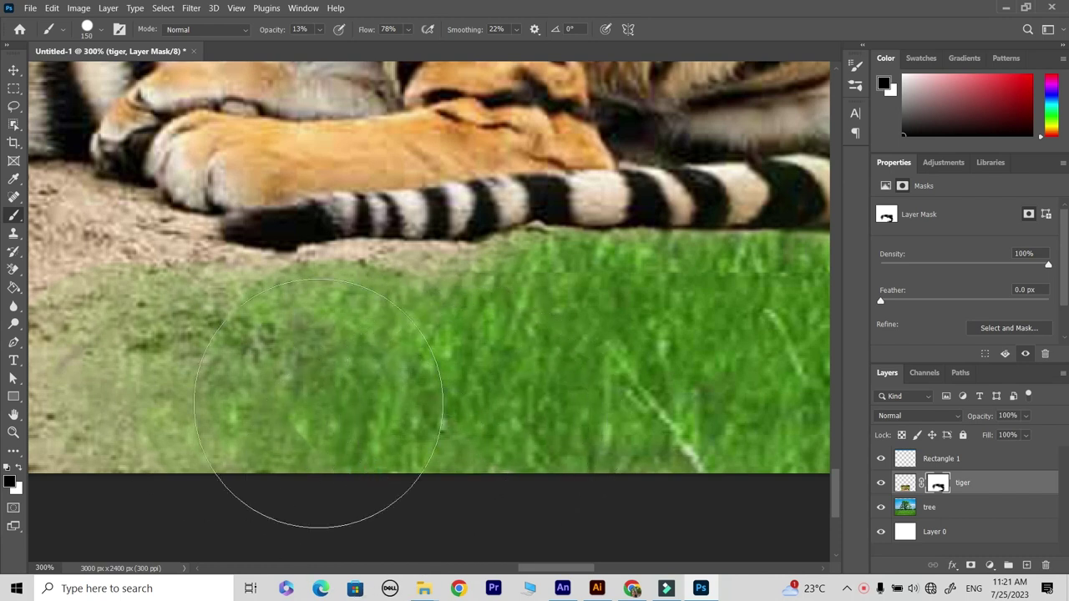
scroll(120, 450, "up", 3)
scroll(119, 451, "left", 5)
left_click(139, 405)
mouse_move(139, 405)
left_mouse_down()
mouse_move(167, 417)
mouse_move(159, 458)
mouse_move(209, 334)
mouse_move(249, 406)
mouse_move(292, 411)
mouse_move(392, 367)
mouse_move(493, 462)
mouse_move(564, 461)
mouse_move(501, 455)
mouse_move(518, 468)
mouse_move(501, 476)
mouse_move(594, 453)
mouse_move(652, 334)
mouse_move(734, 326)
mouse_move(584, 467)
mouse_move(531, 457)
mouse_move(827, 392)
left_mouse_up()
- With a 200 px brush, mask the sandy ground around the tiger's paw into grass
key("bracketright")
key("bracketright")
key("bracketright")
mouse_move(296, 405)
left_mouse_down()
mouse_move(529, 393)
mouse_move(512, 406)
mouse_move(522, 389)
mouse_move(460, 377)
mouse_move(476, 406)
mouse_move(441, 418)
mouse_move(187, 418)
mouse_move(83, 318)
left_mouse_up()
mouse_move(42, 397)
left_mouse_down()
mouse_move(334, 359)
mouse_move(218, 451)
mouse_move(325, 388)
left_mouse_up()
scroll(576, 359, "left", 4)
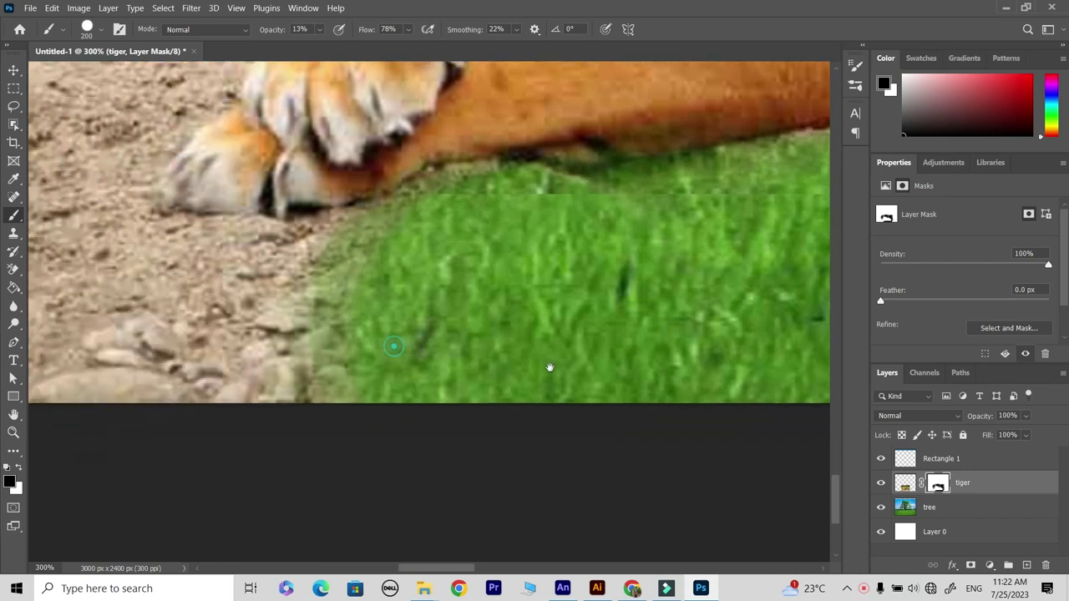
scroll(484, 401, "left", 2)
mouse_move(414, 433)
left_mouse_down()
mouse_move(143, 429)
mouse_move(239, 418)
mouse_move(470, 441)
mouse_move(511, 417)
left_mouse_up()
mouse_move(458, 454)
left_mouse_down()
mouse_move(310, 401)
mouse_move(108, 250)
mouse_move(250, 209)
mouse_move(267, 192)
left_mouse_up()
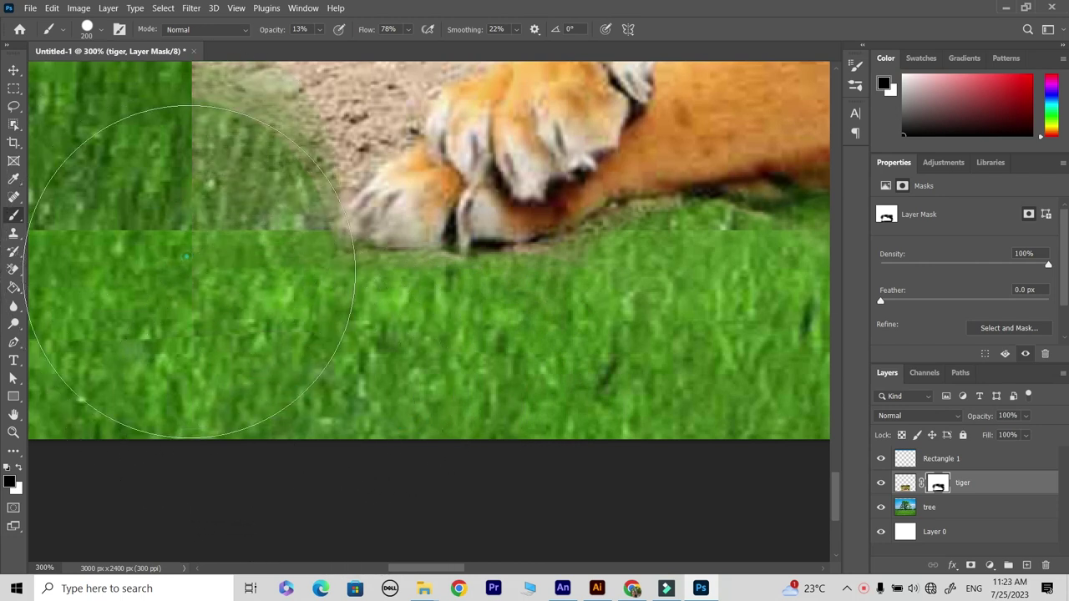
scroll(418, 424, "up", 2)
scroll(359, 382, "up", 3)
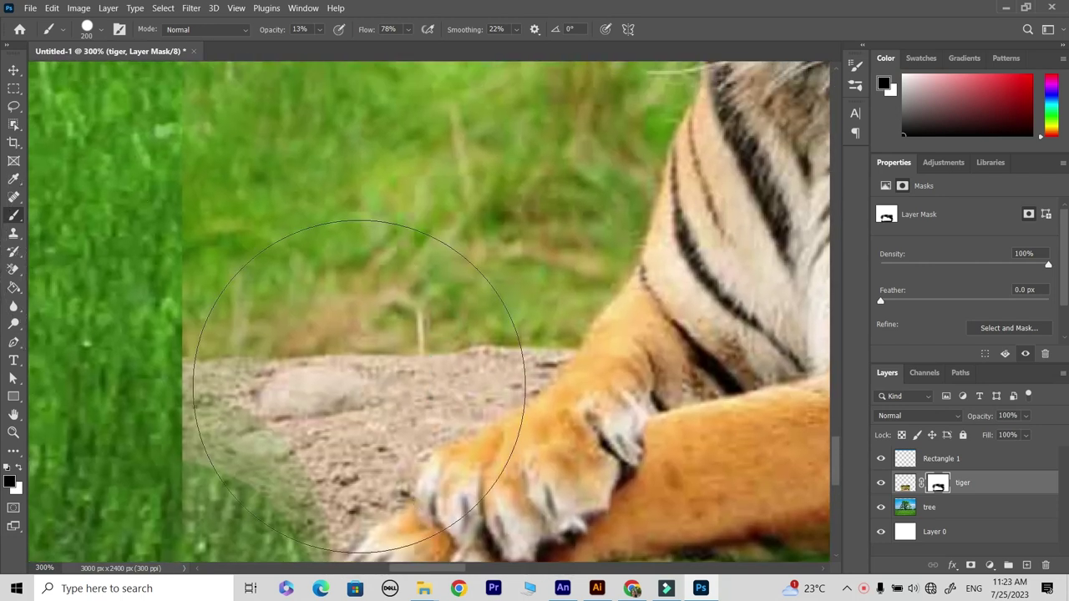
mouse_move(182, 284)
left_mouse_down()
mouse_move(360, 251)
mouse_move(401, 350)
mouse_move(318, 417)
mouse_move(391, 247)
left_mouse_up()
scroll(468, 167, "down", 3)
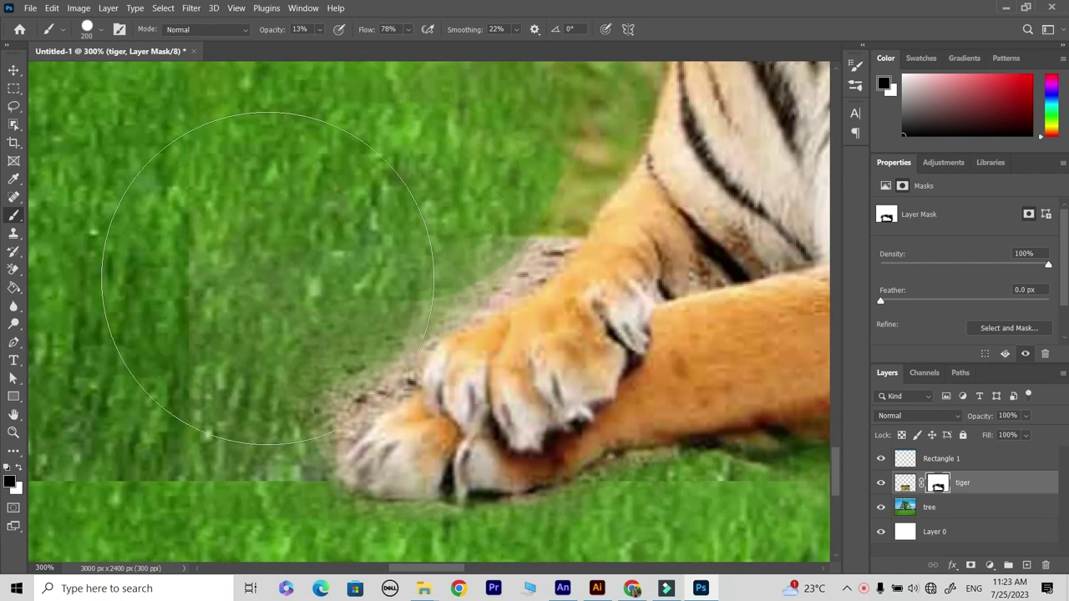
mouse_move(262, 304)
left_mouse_down()
mouse_move(251, 305)
mouse_move(275, 238)
mouse_move(351, 167)
mouse_move(396, 176)
left_mouse_up()
- Mask the dry grass and dark shadow beside the tiger's head
scroll(315, 359, "up", 3)
scroll(315, 358, "up", 2)
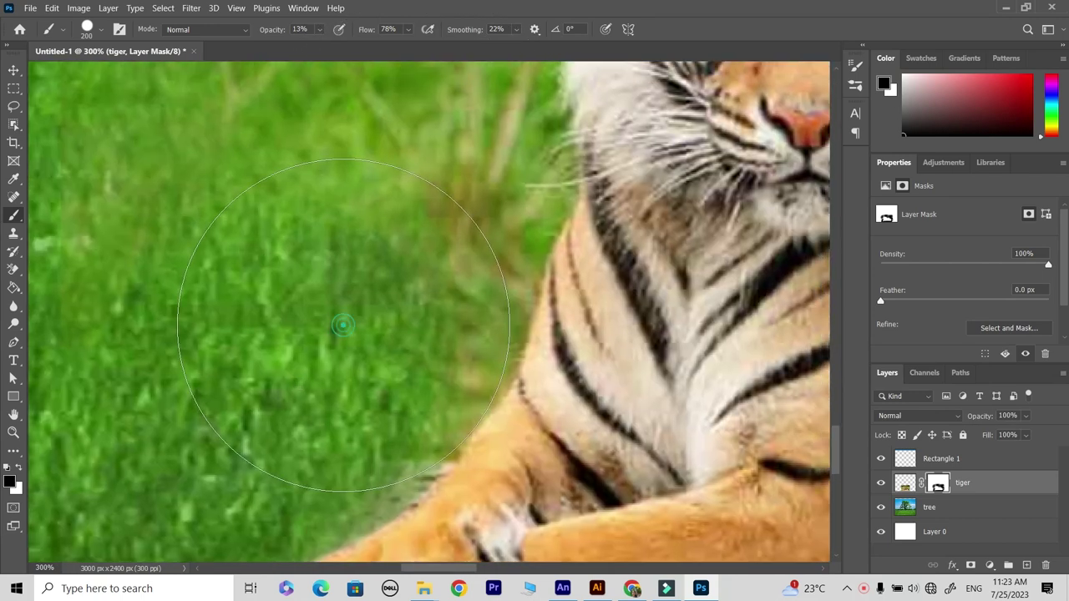
left_click_drag(434, 92, 485, 142)
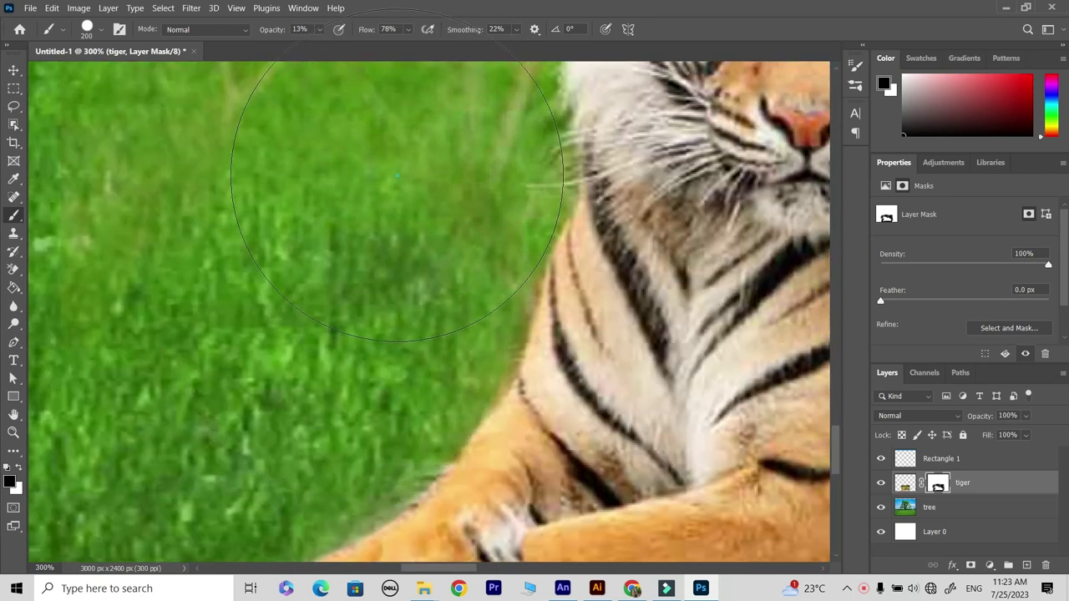
scroll(167, 217, "up", 3)
scroll(309, 359, "up", 2)
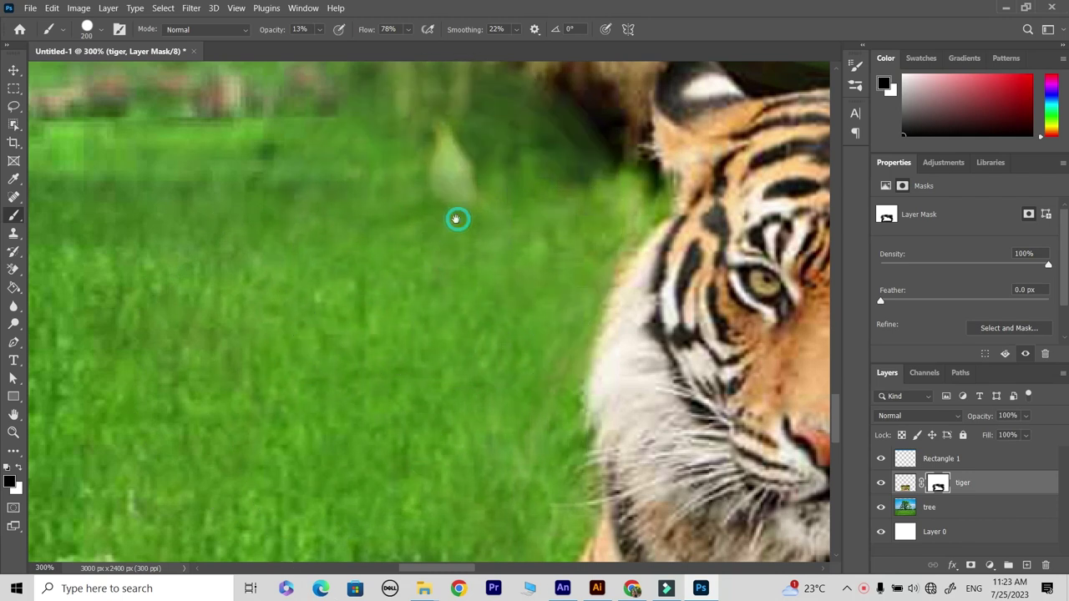
scroll(451, 251, "up", 3)
mouse_move(425, 344)
left_mouse_down()
mouse_move(381, 345)
mouse_move(429, 357)
left_mouse_up()
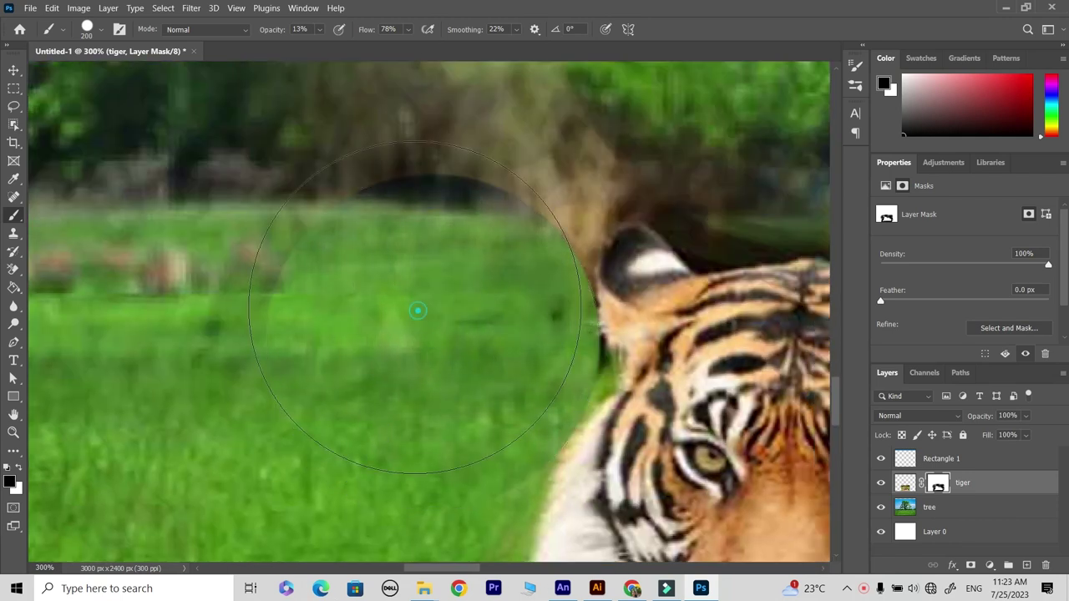
left_click_drag(418, 310, 234, 301)
scroll(454, 393, "up", 2)
scroll(351, 370, "left", 2)
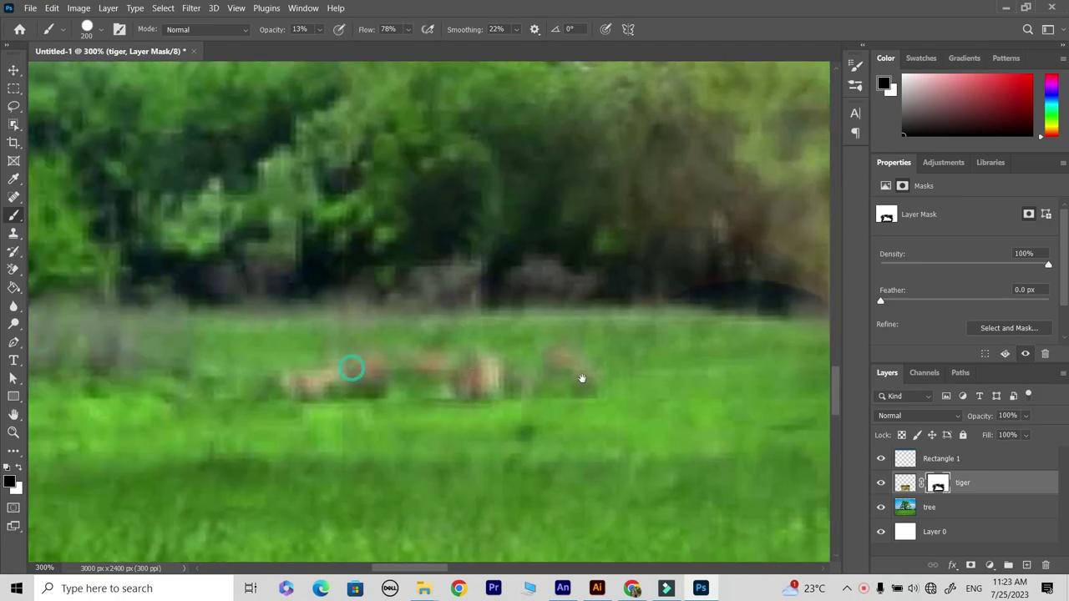
scroll(515, 389, "left", 3)
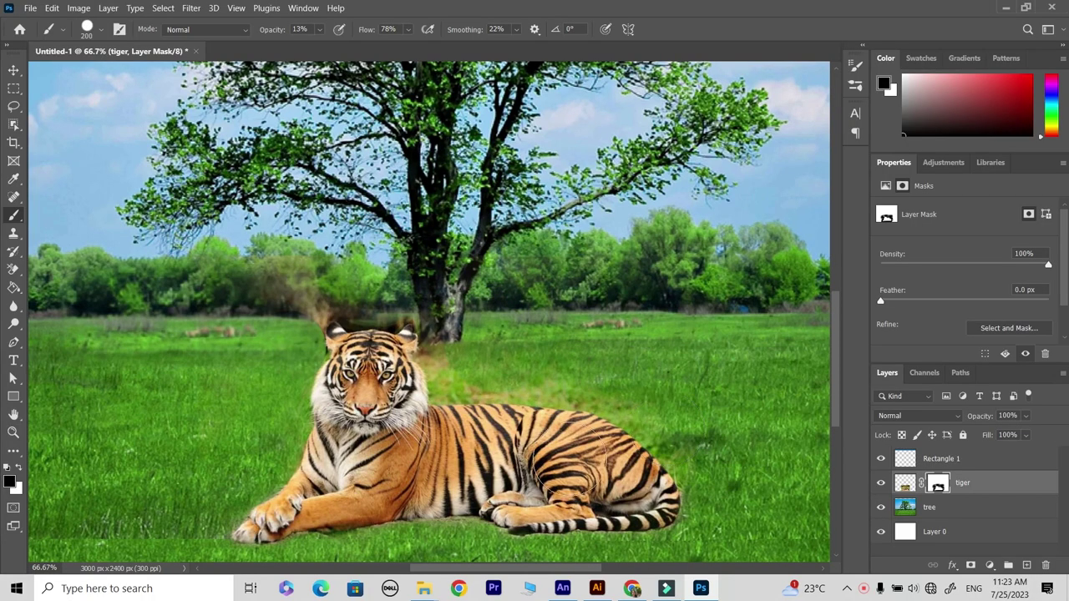
- At 200% zoom, mask the grass edge above the tiger's back with a smaller black brush
key("z")
double_click(508, 388)
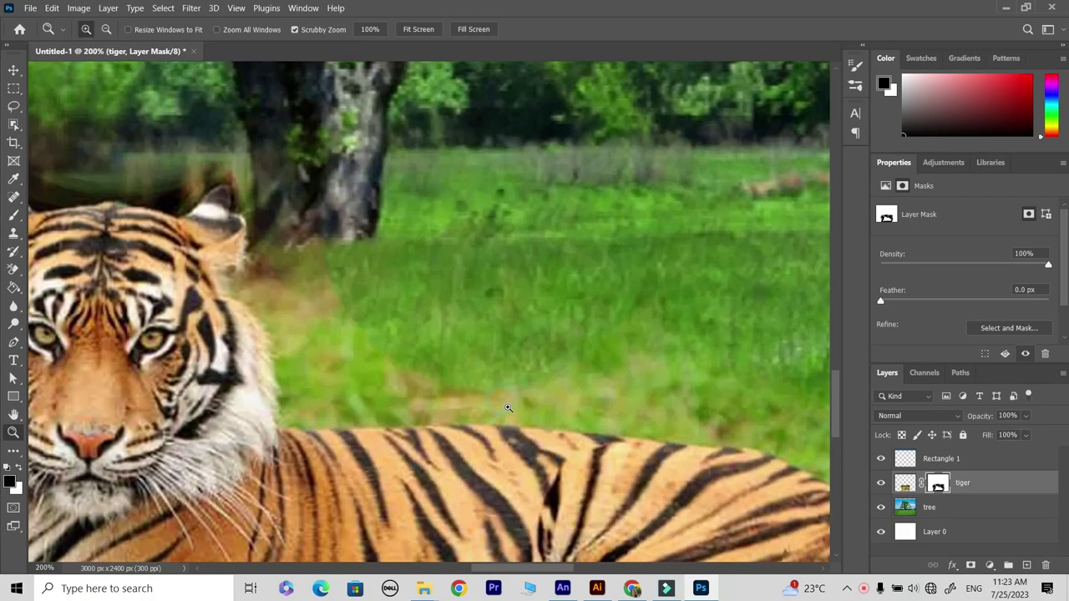
left_click(21, 220)
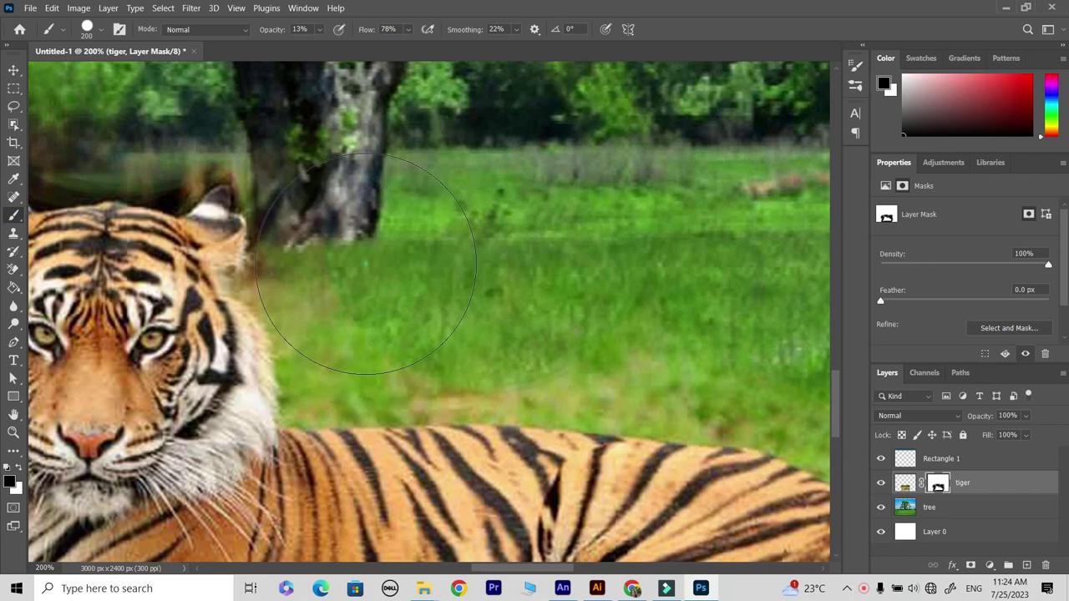
key("bracketleft")
key("bracketleft")
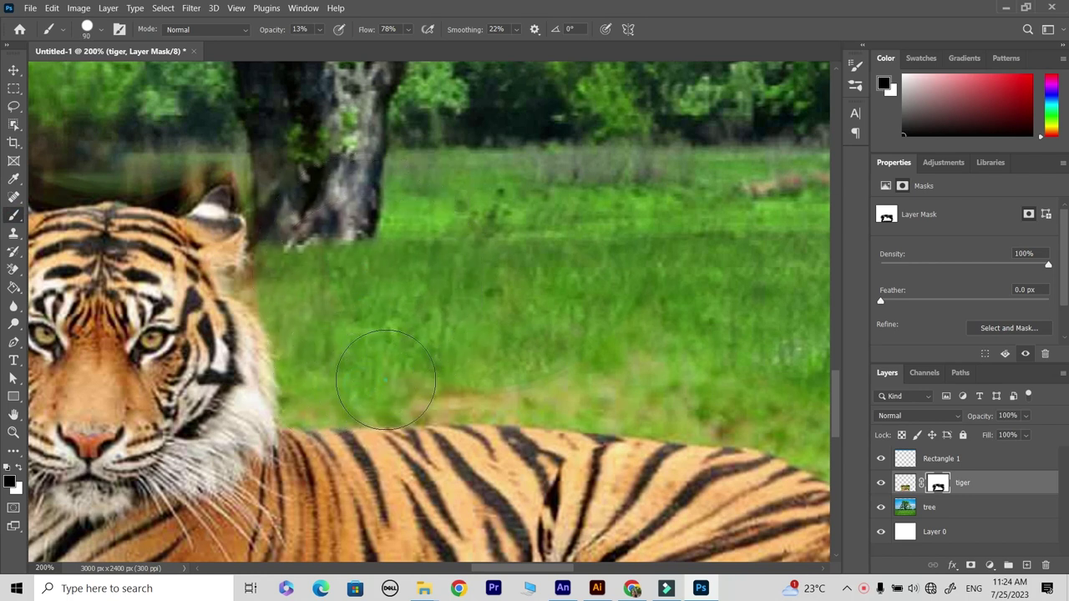
left_click_drag(454, 378, 608, 380)
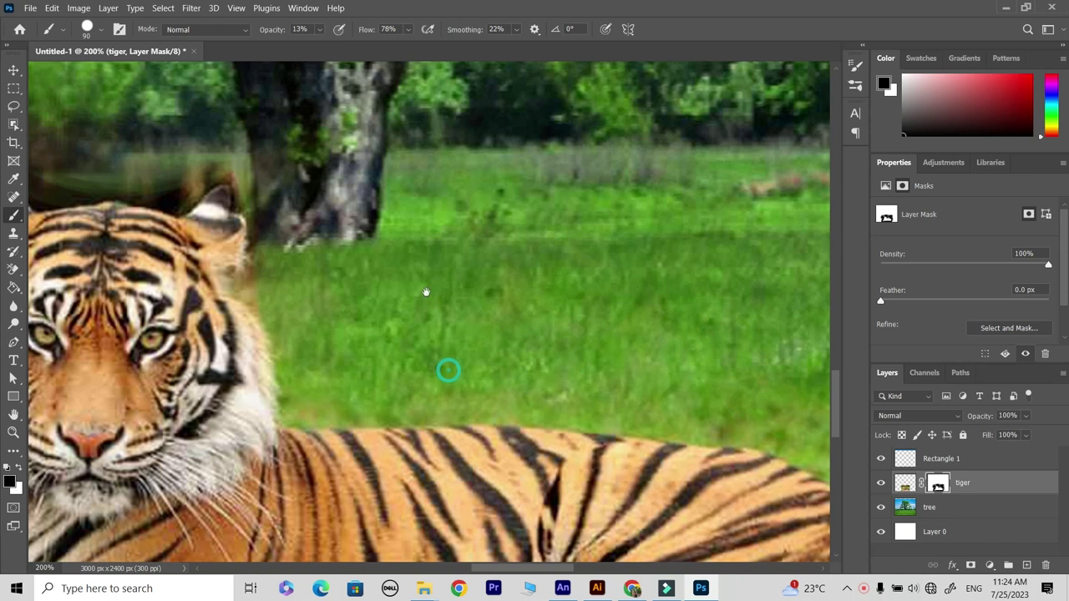
- Paint low-opacity black on the mask to fade the dark fringe above the tiger's ears and head
left_click_drag(426, 293, 622, 434)
mouse_move(230, 275)
left_mouse_down()
mouse_move(150, 270)
mouse_move(99, 289)
left_mouse_up()
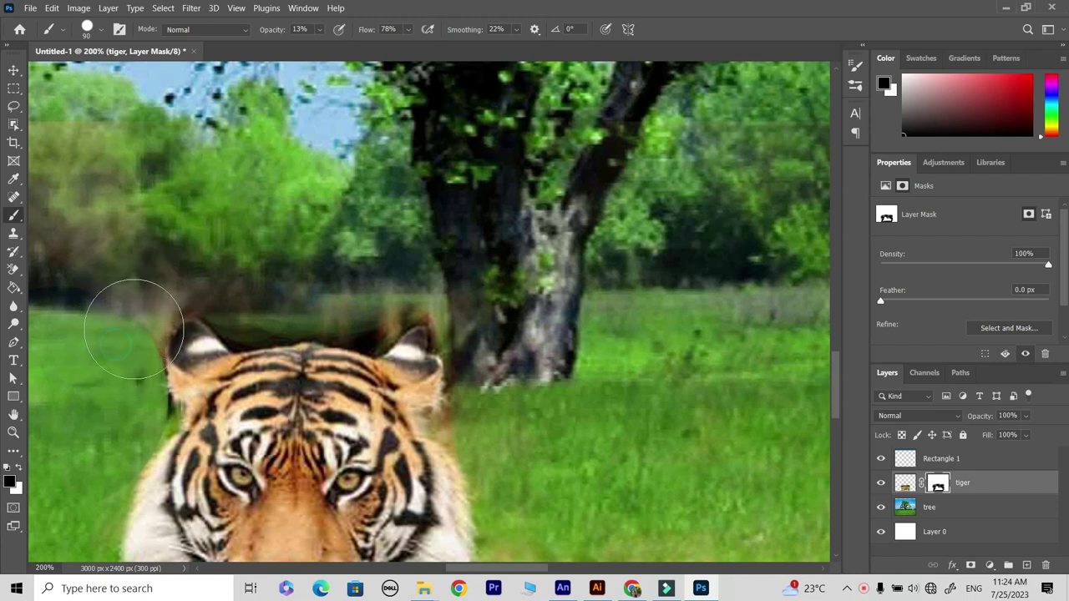
mouse_move(258, 288)
left_mouse_down()
mouse_move(334, 298)
mouse_move(298, 275)
mouse_move(362, 293)
mouse_move(351, 300)
left_mouse_up()
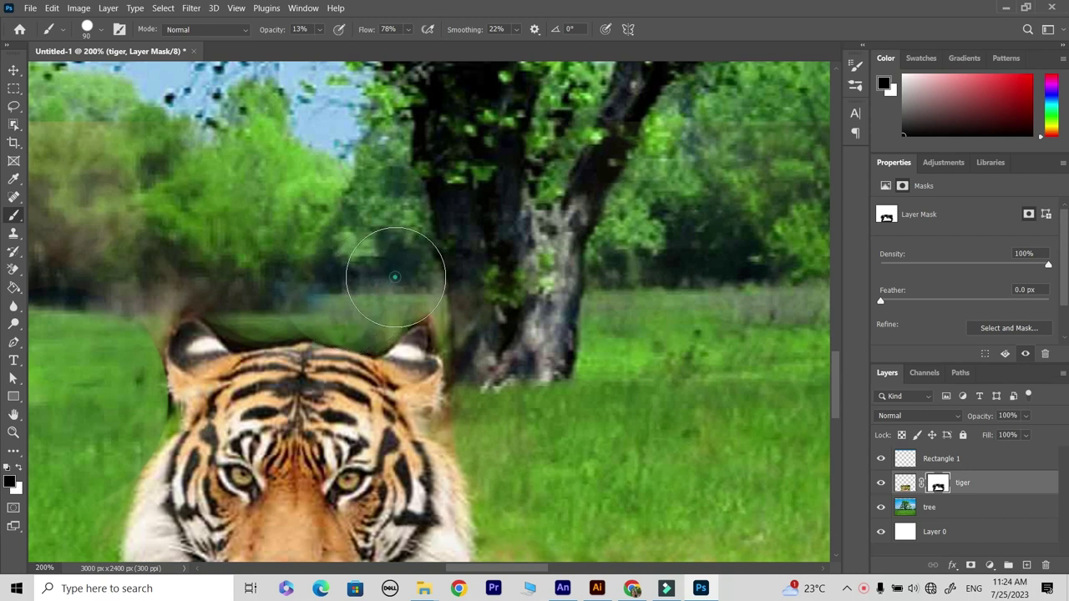
left_click_drag(253, 297, 242, 309)
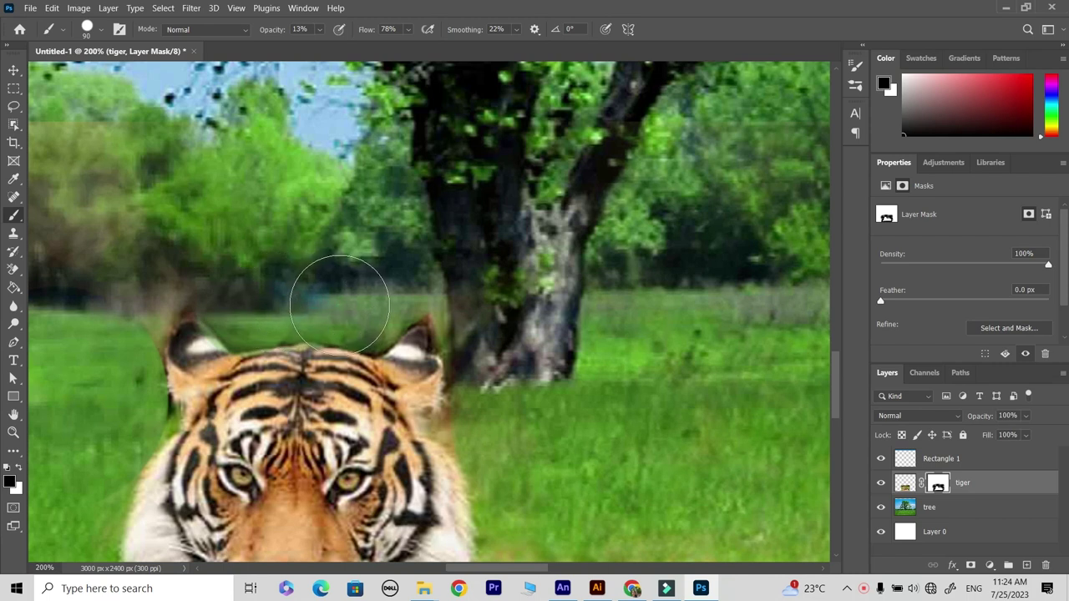
left_click_drag(358, 309, 374, 316)
left_click_drag(679, 436, 483, 277)
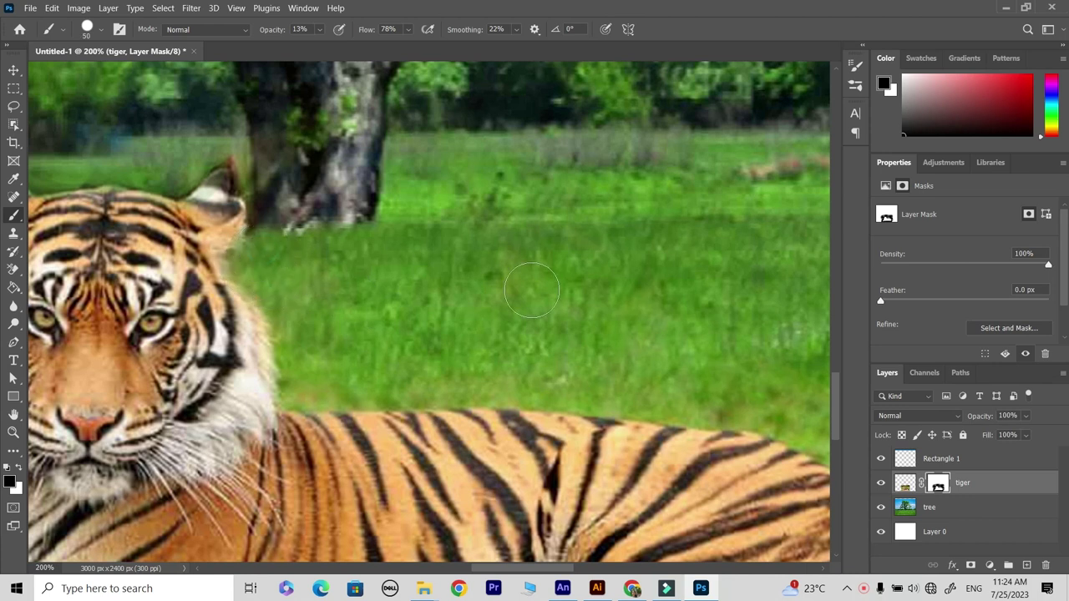
scroll(409, 296, "right", 5)
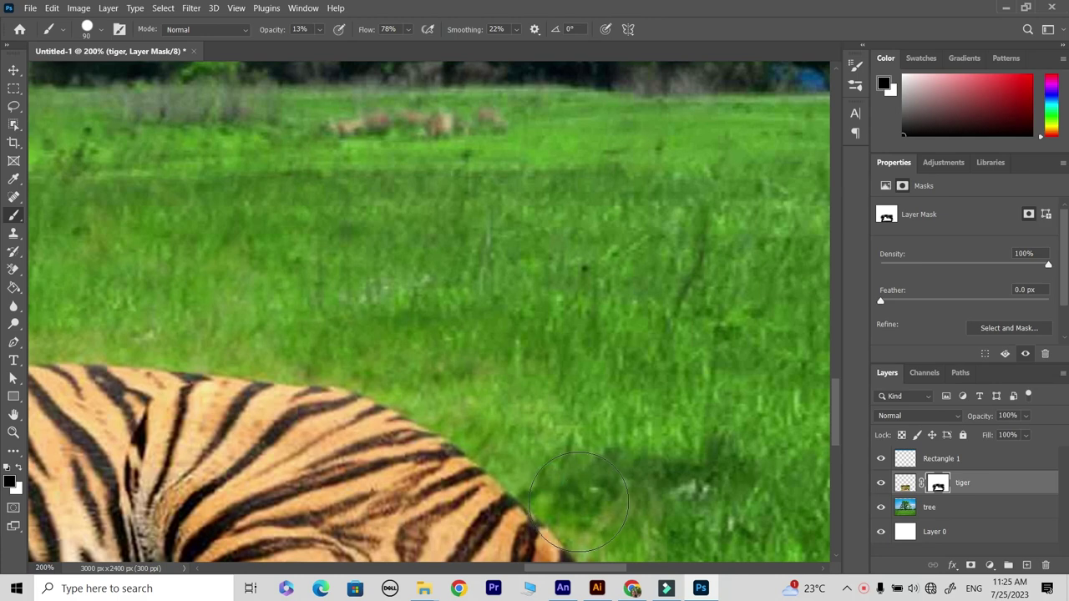
scroll(235, 357, "down", 1)
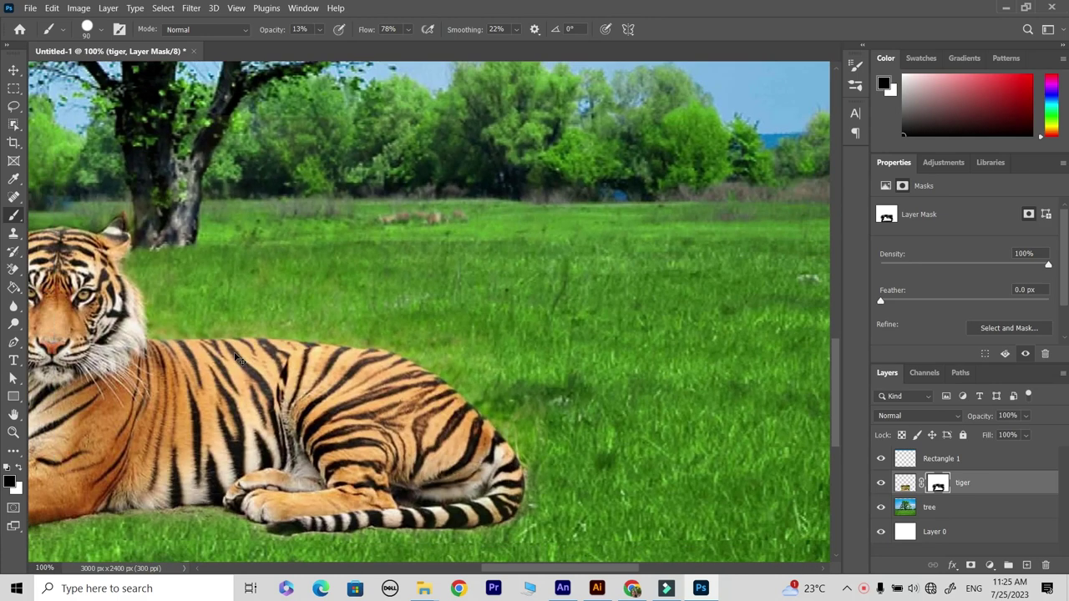
scroll(234, 358, "down", 1)
scroll(234, 357, "down", 1)
left_click_drag(298, 356, 526, 421)
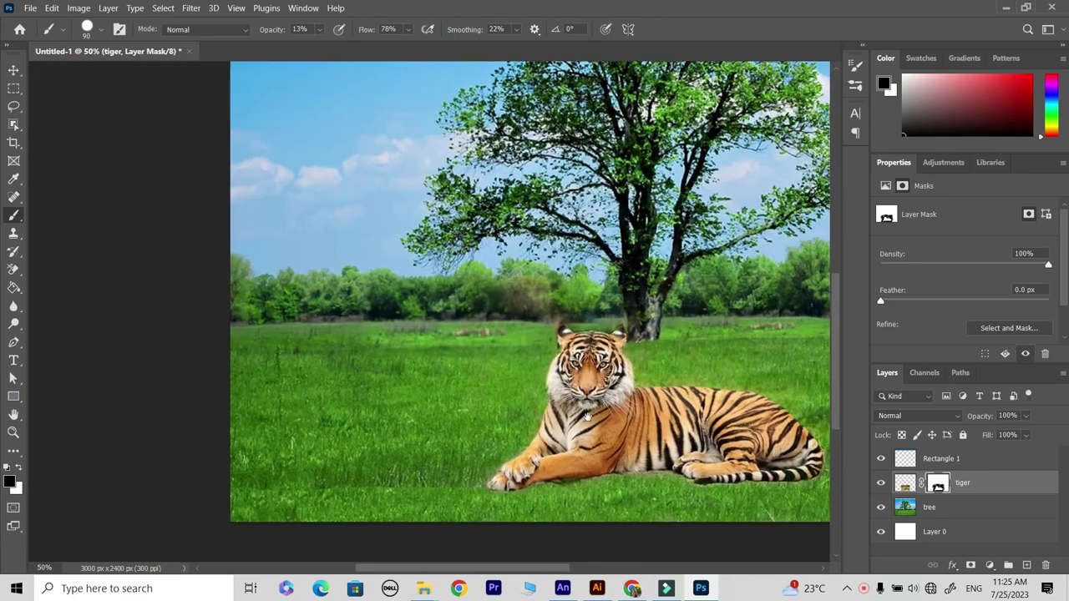
scroll(532, 428, "down", 1)
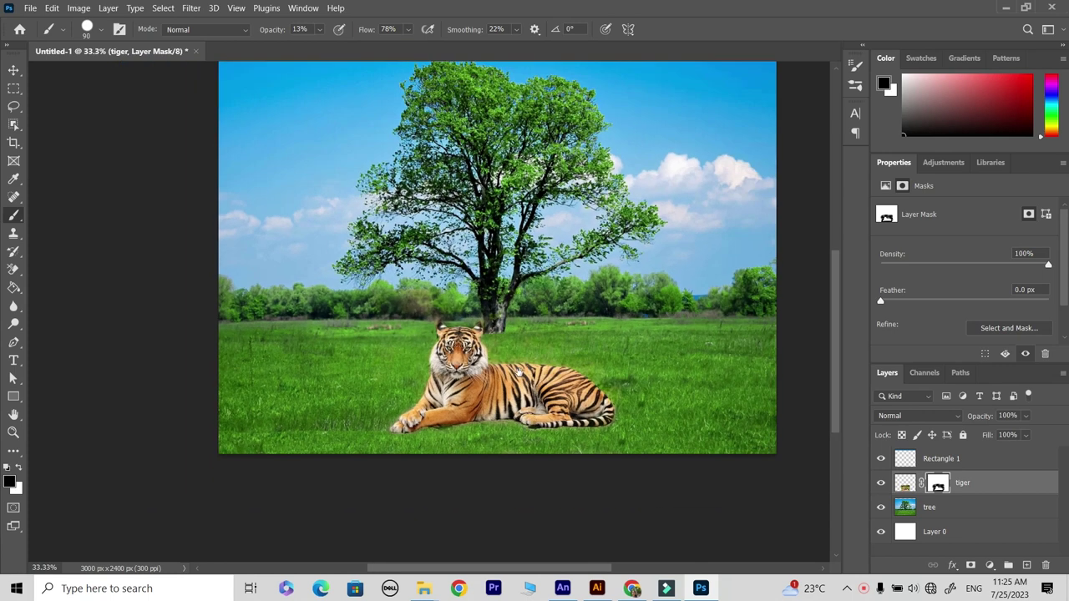
left_click_drag(520, 372, 312, 431)
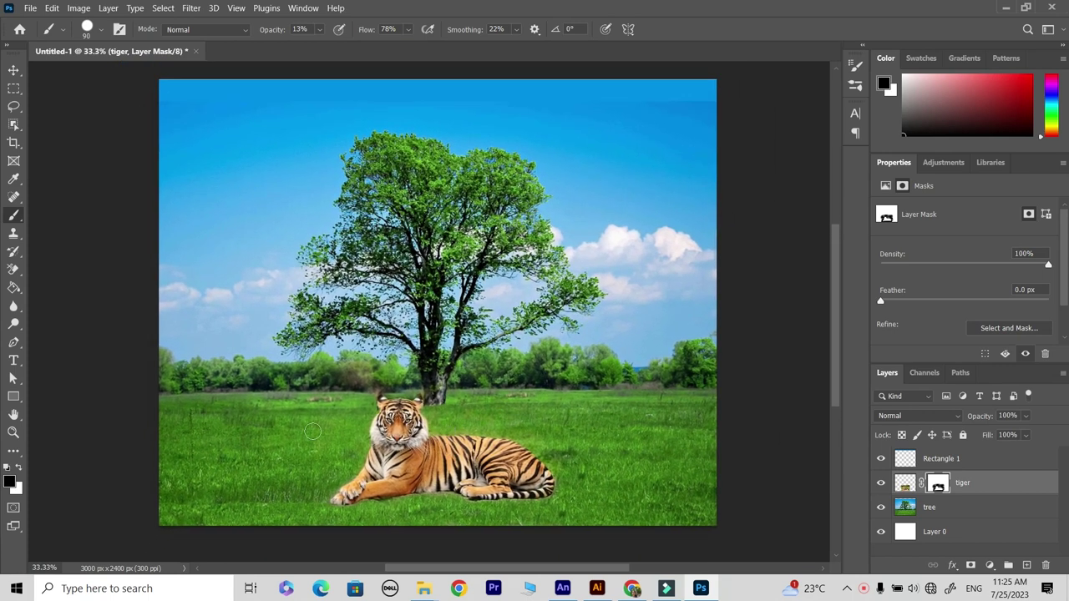
left_click(13, 70)
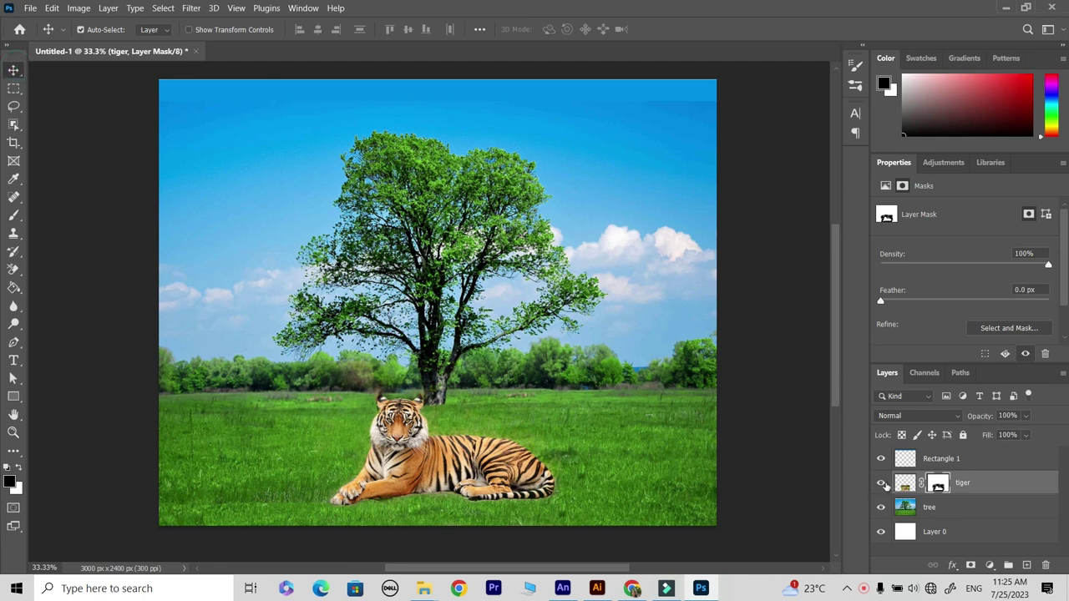
left_click(881, 483)
left_click(881, 483)
left_click(881, 483)
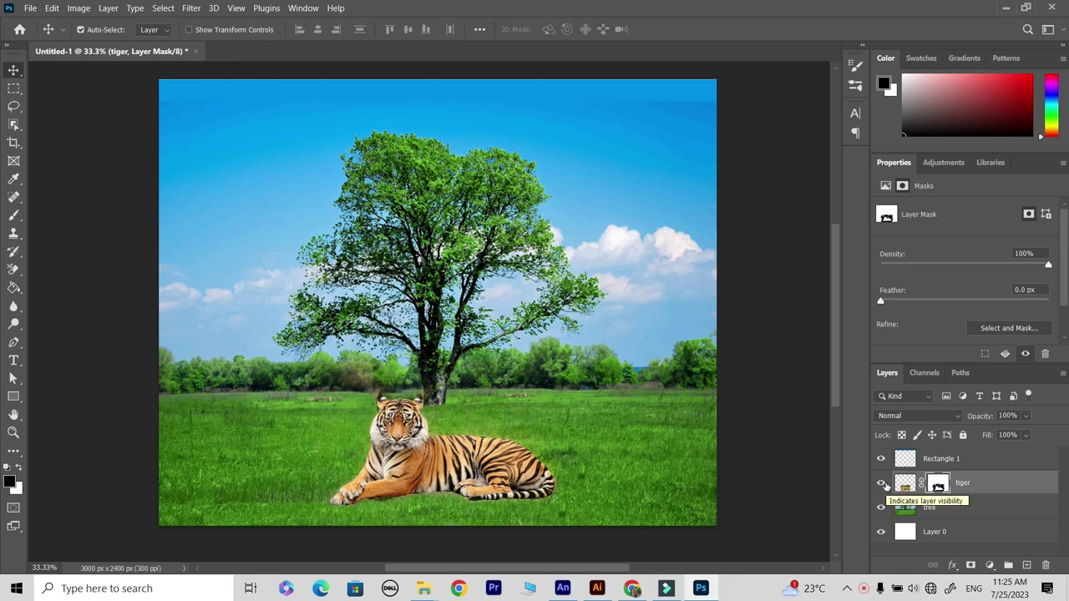
left_click(881, 483)
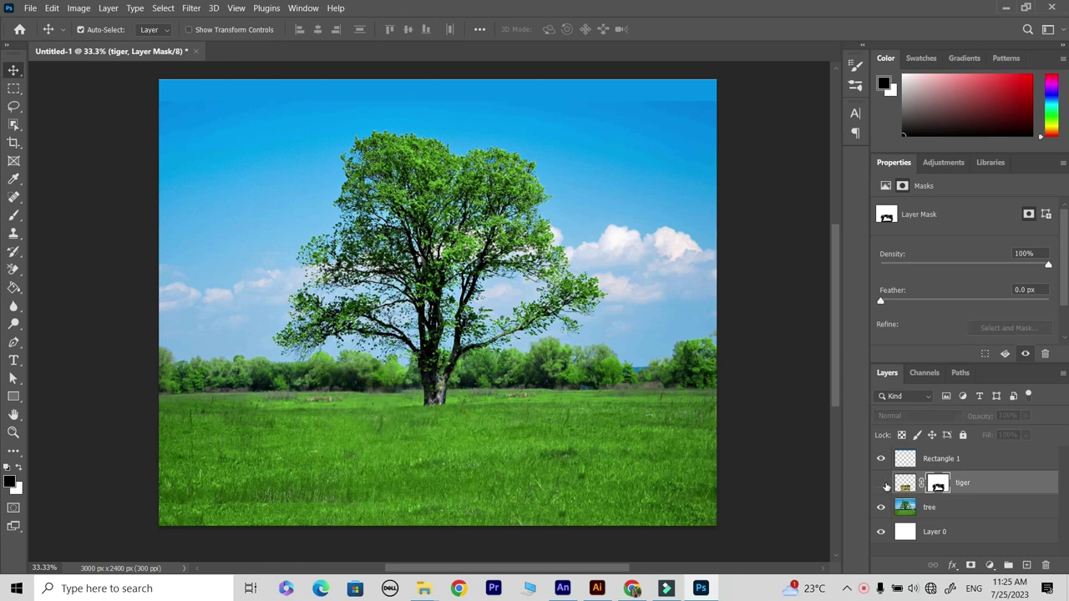
left_click(881, 483)
key("z")
left_click(368, 391)
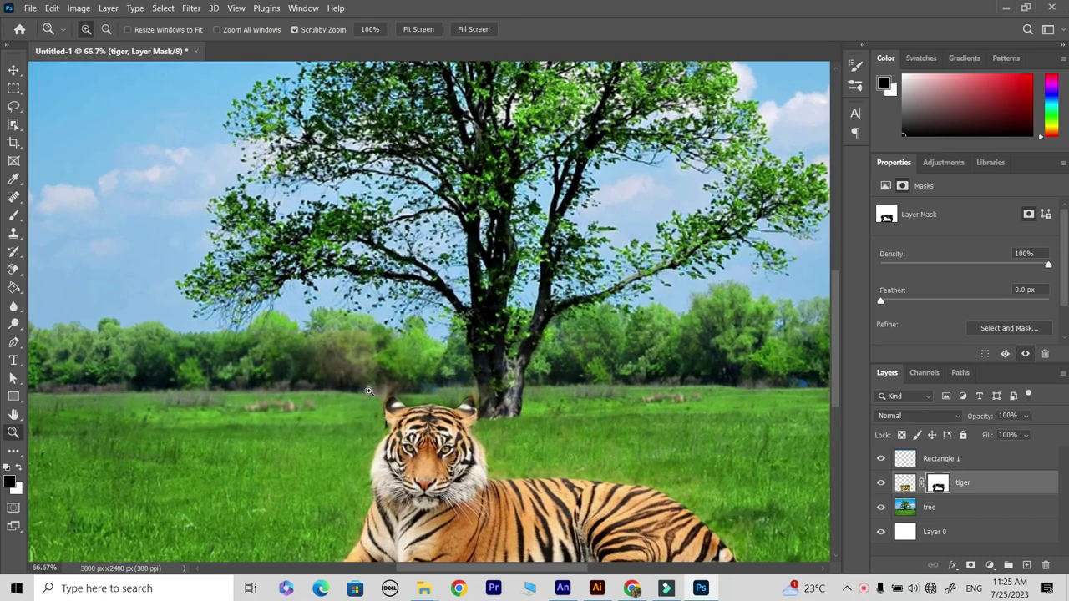
left_click(368, 391)
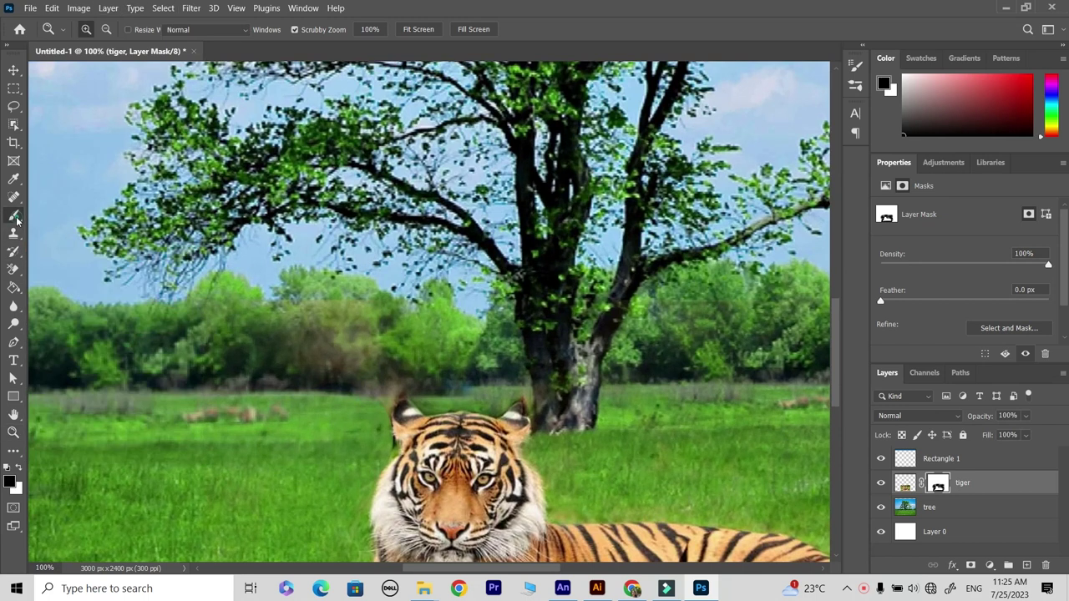
key("b")
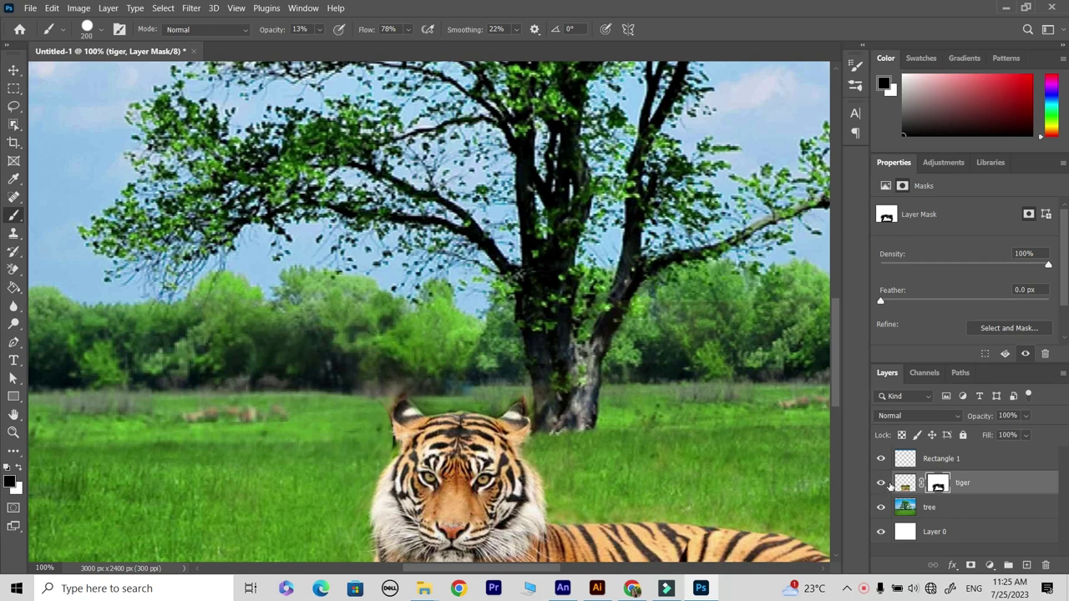
left_click(881, 484)
left_click(881, 484)
left_click(881, 483)
left_click(880, 485)
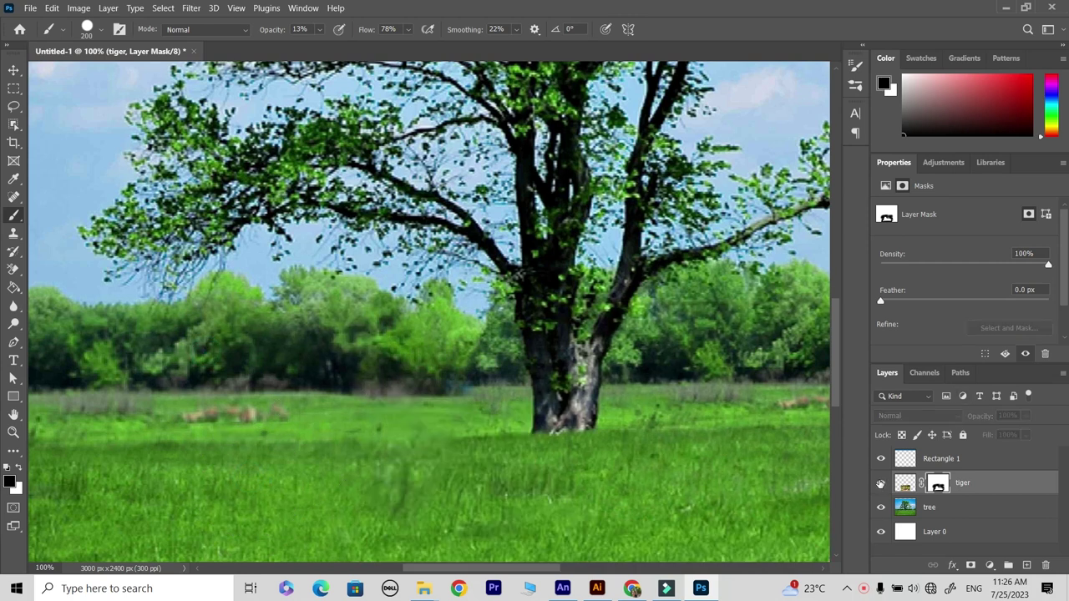
key("ctrl+minus")
key("ctrl+minus")
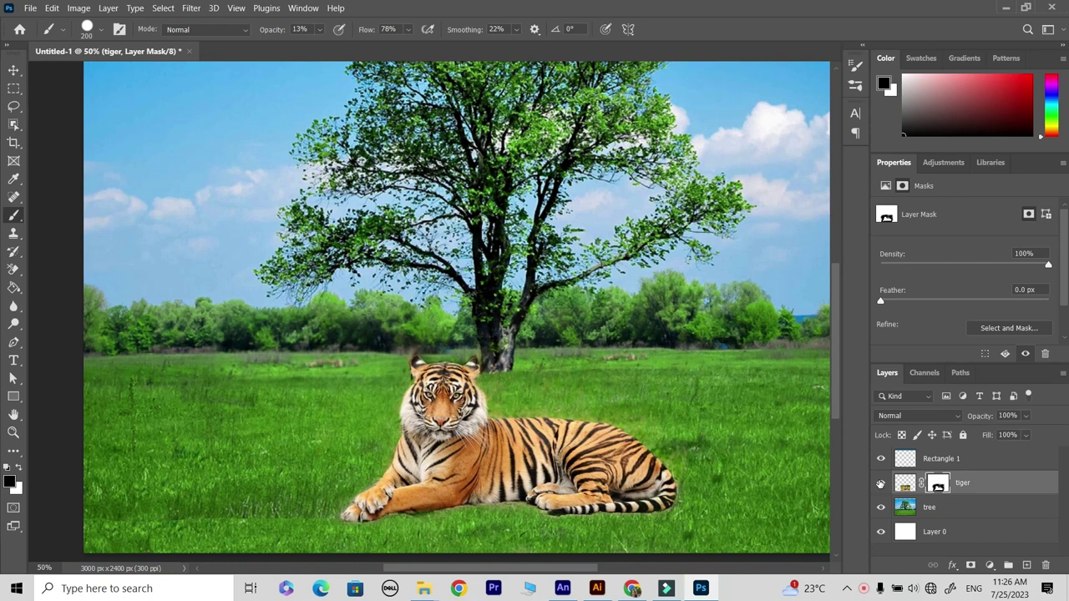
key("ctrl+minus")
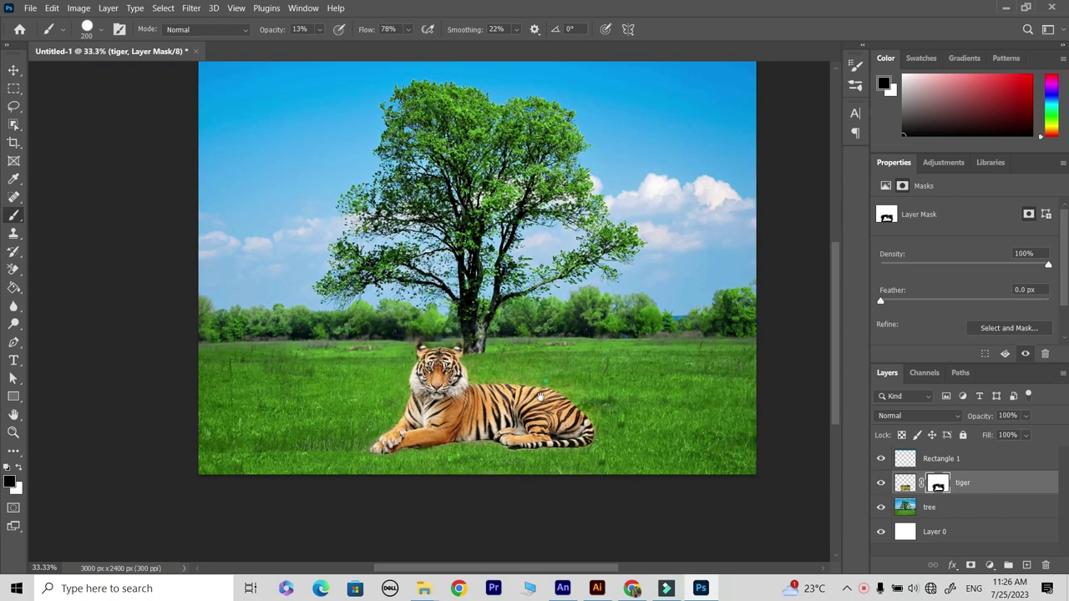
left_click_drag(575, 388, 541, 441)
left_click(881, 485)
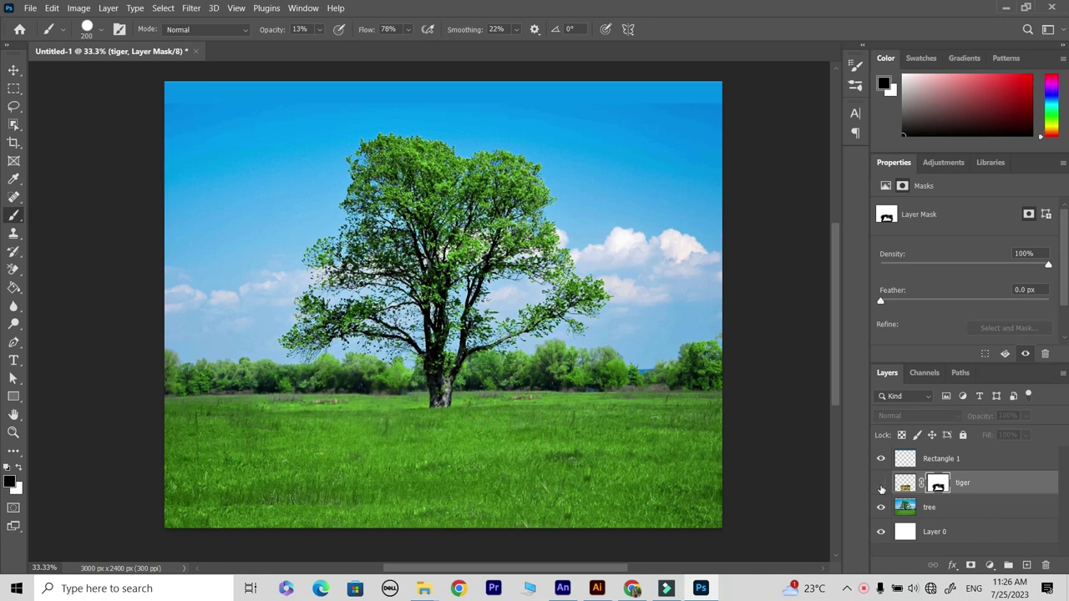
left_click(881, 484)
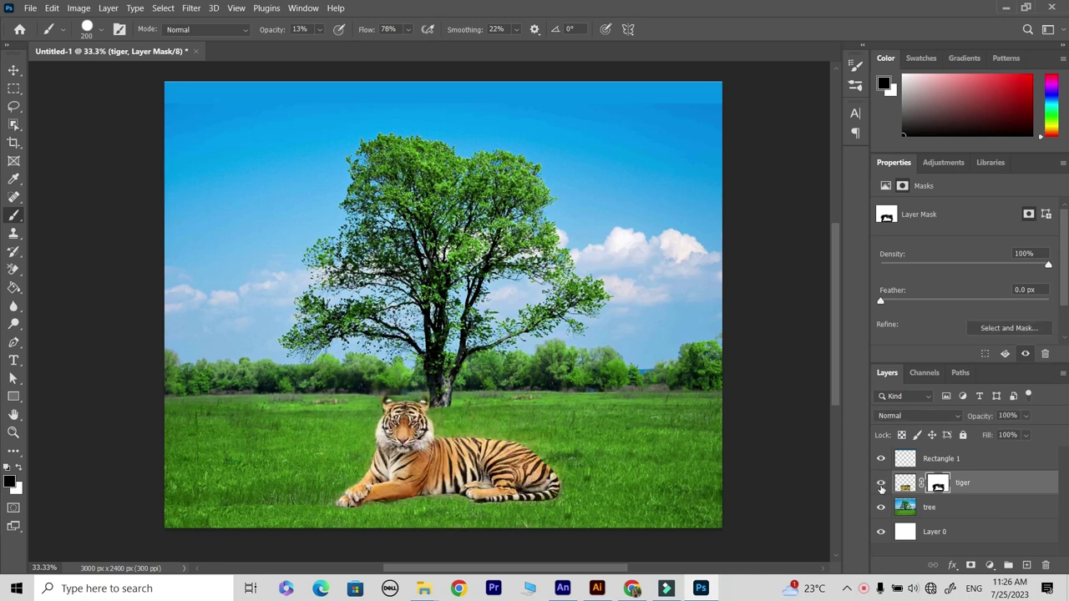